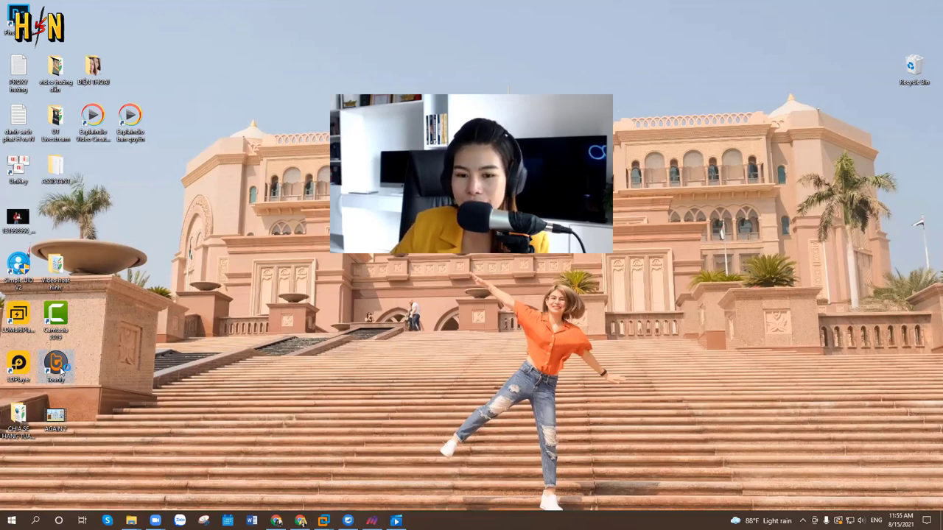
Step: Launch Toonly and log in to the account
{"action": "double_click", "coordinate": [57, 366]}
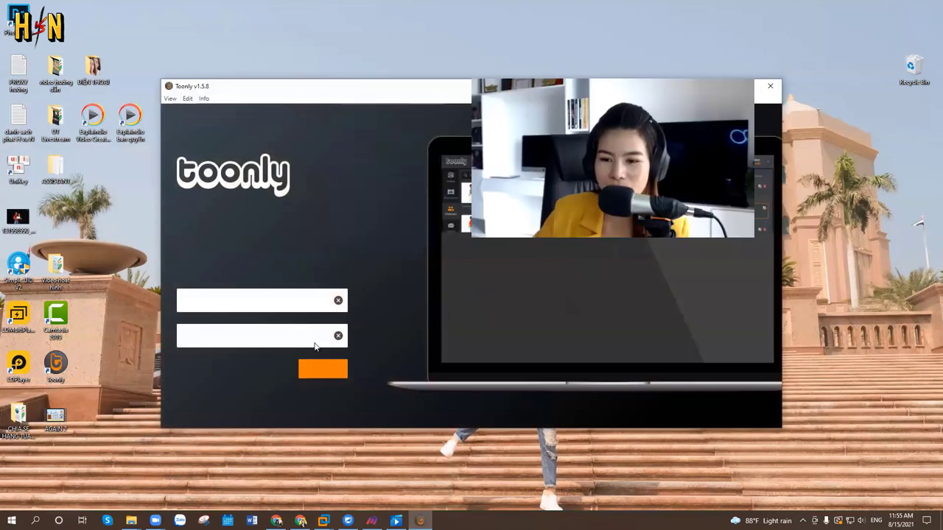
{"action": "left_click", "coordinate": [324, 364]}
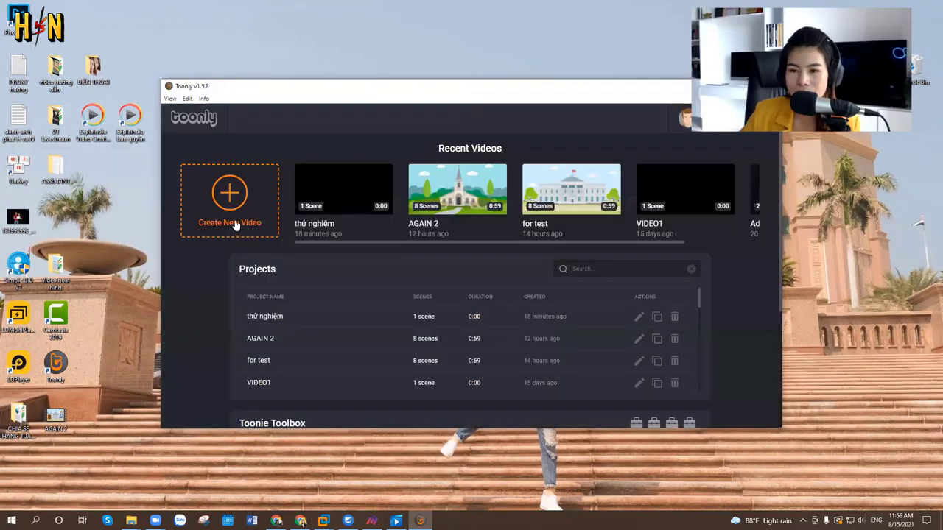
Step: Create a new video named "hôm nay cảnh sát" and maximize the editor window
{"action": "left_click", "coordinate": [230, 209]}
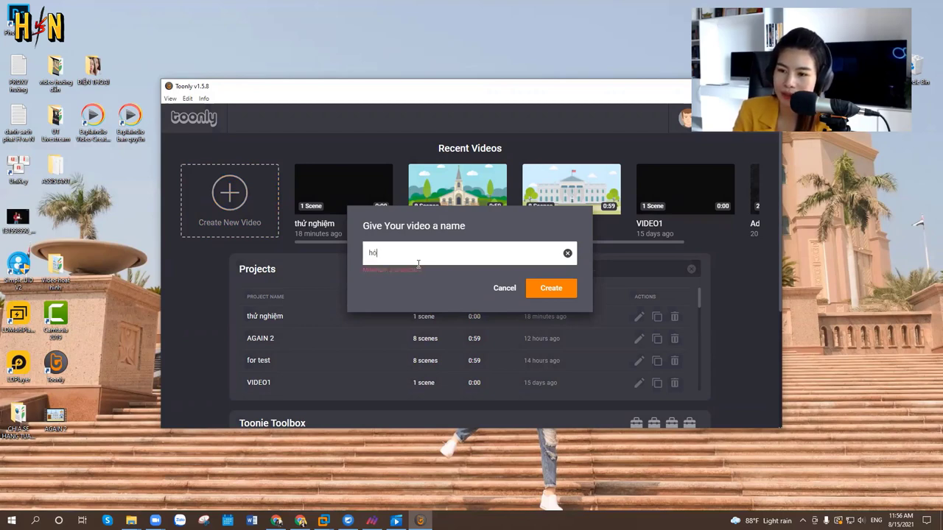
{"action": "type", "text": "m nay cảnh sát"}
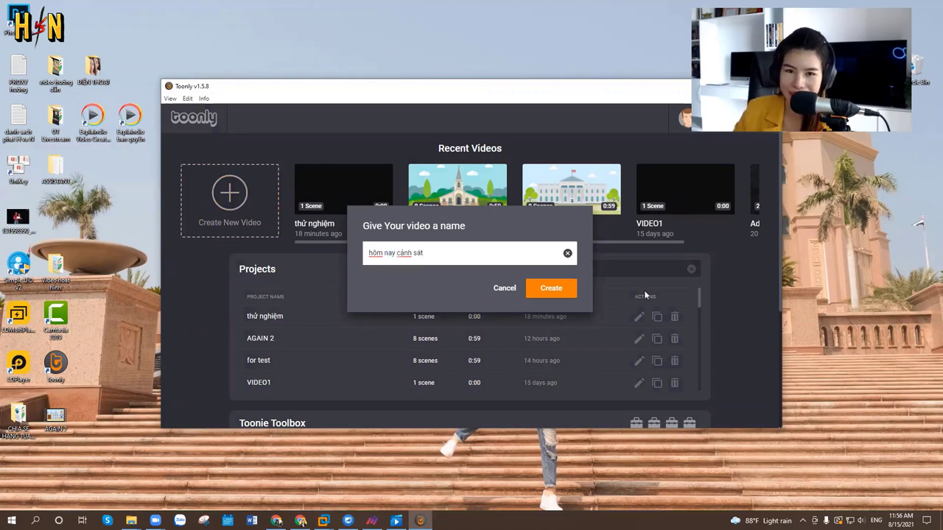
{"action": "left_click", "coordinate": [548, 291]}
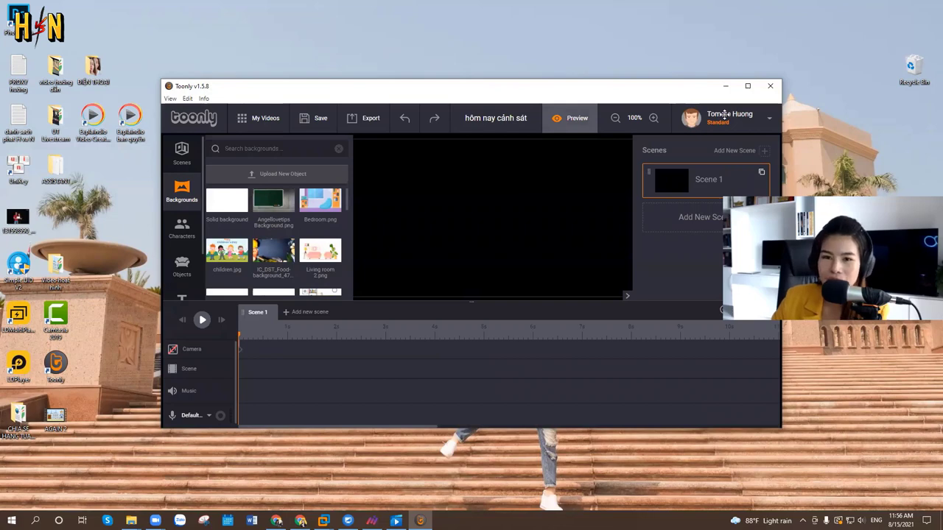
{"action": "key", "text": "super+Up"}
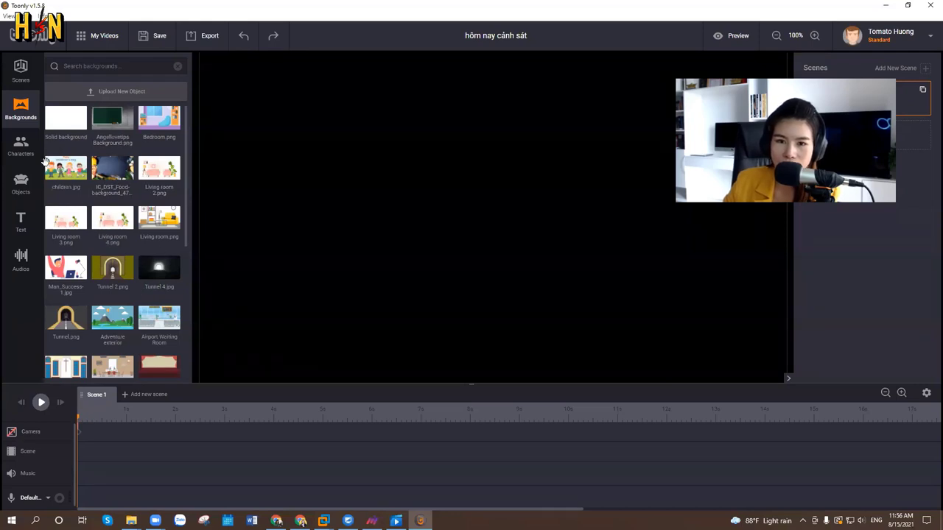
Step: Add the "Living room 2.png" background to Scene 1
{"action": "scroll", "coordinate": [125, 308], "scroll_direction": "down", "scroll_amount": 5}
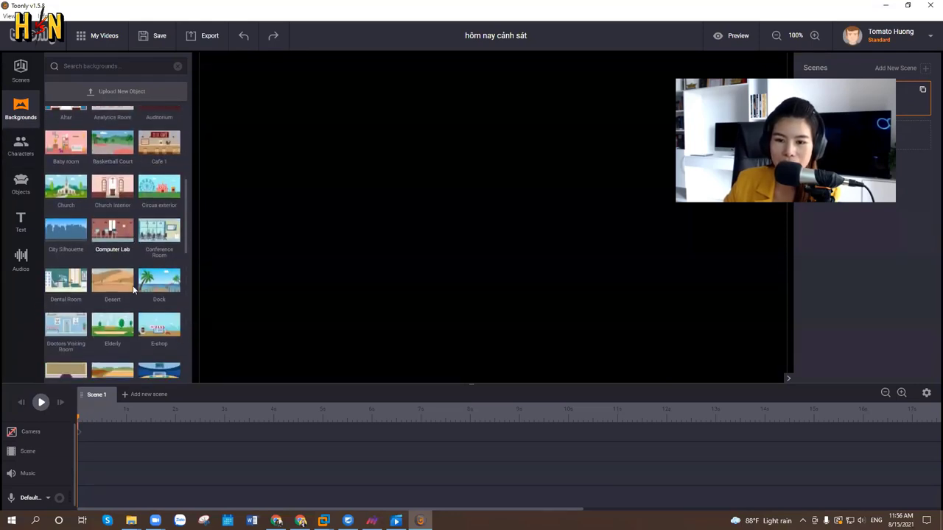
{"action": "scroll", "coordinate": [125, 308], "scroll_direction": "up", "scroll_amount": 4}
{"action": "scroll", "coordinate": [125, 308], "scroll_direction": "up", "scroll_amount": 1}
{"action": "left_click_drag", "start_coordinate": [159, 173], "coordinate": [382, 189]}
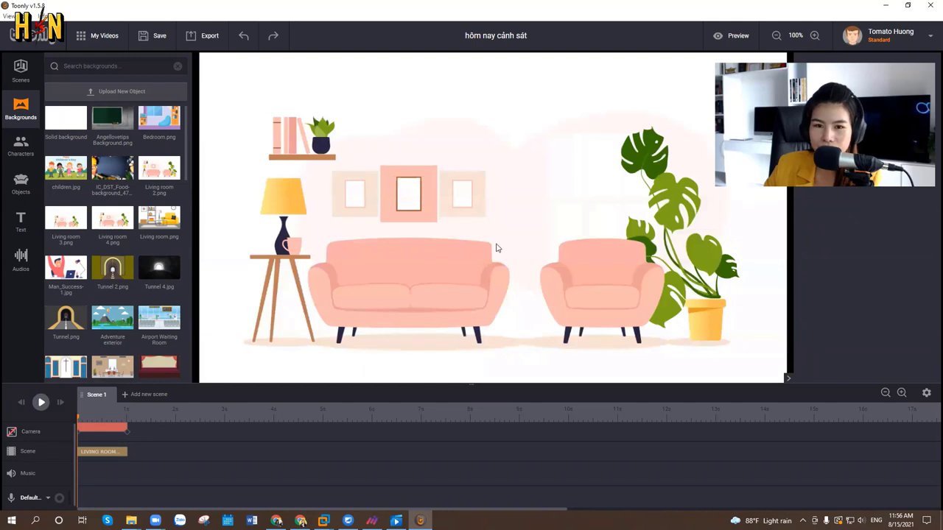
Step: Place the Police Woman character in the living room between the sofa and the armchair
{"action": "left_click", "coordinate": [20, 155]}
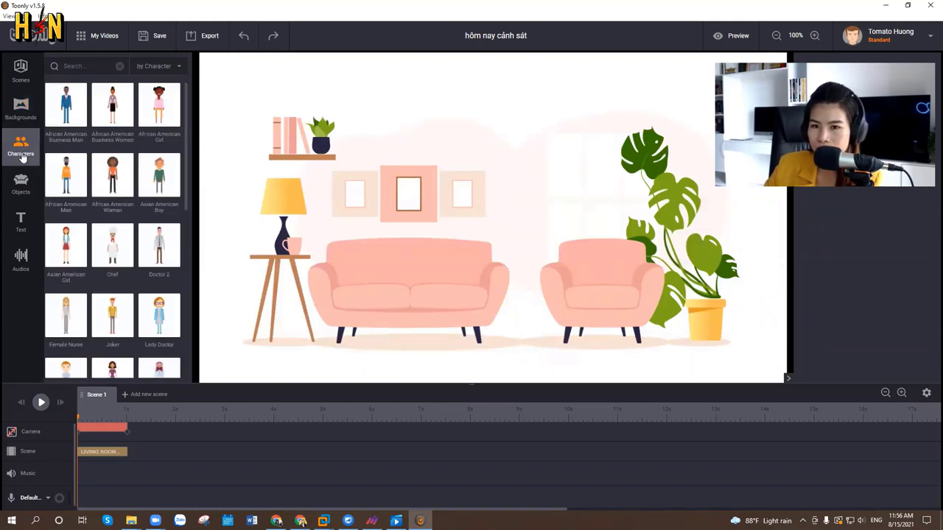
{"action": "scroll", "coordinate": [169, 318], "scroll_direction": "down", "scroll_amount": 5}
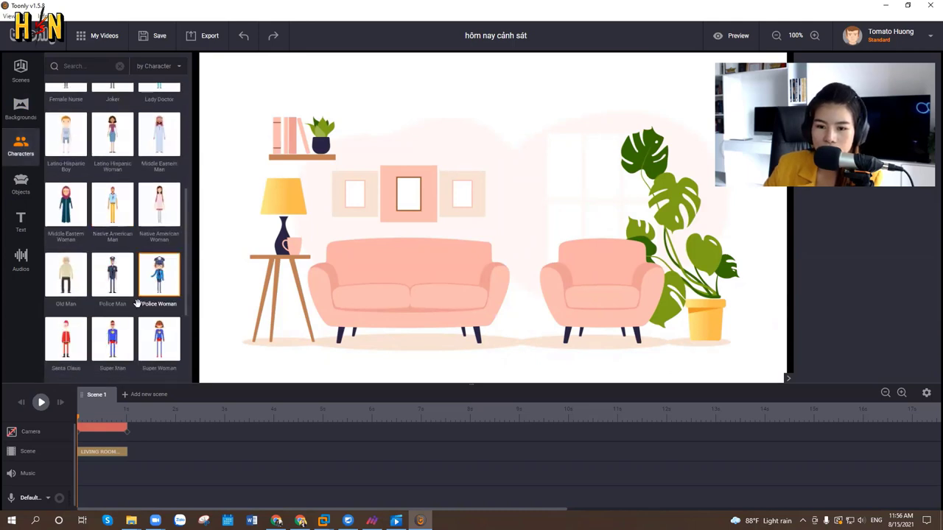
{"action": "scroll", "coordinate": [158, 284], "scroll_direction": "down", "scroll_amount": 2}
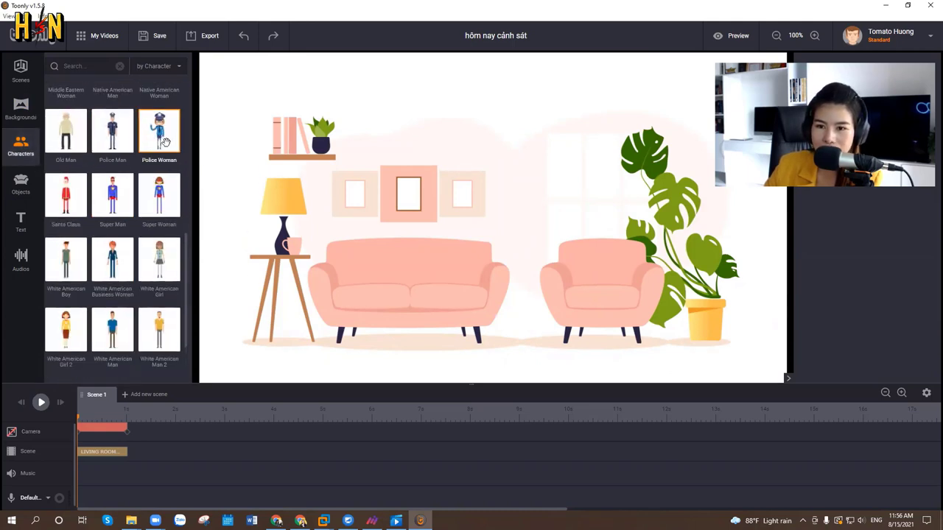
{"action": "left_click_drag", "start_coordinate": [165, 141], "coordinate": [503, 267]}
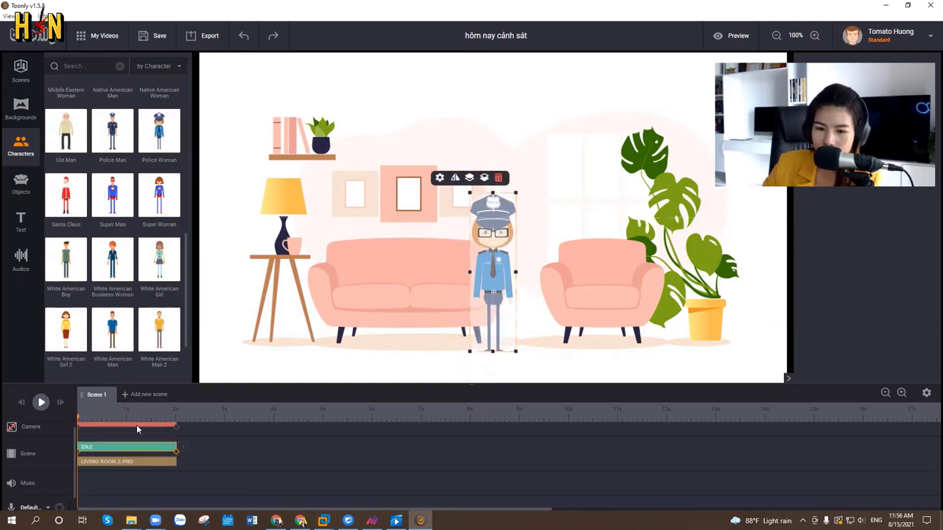
Step: Set the Police Woman's animation type to Thinking and play the scene to preview it
{"action": "left_click", "coordinate": [123, 449]}
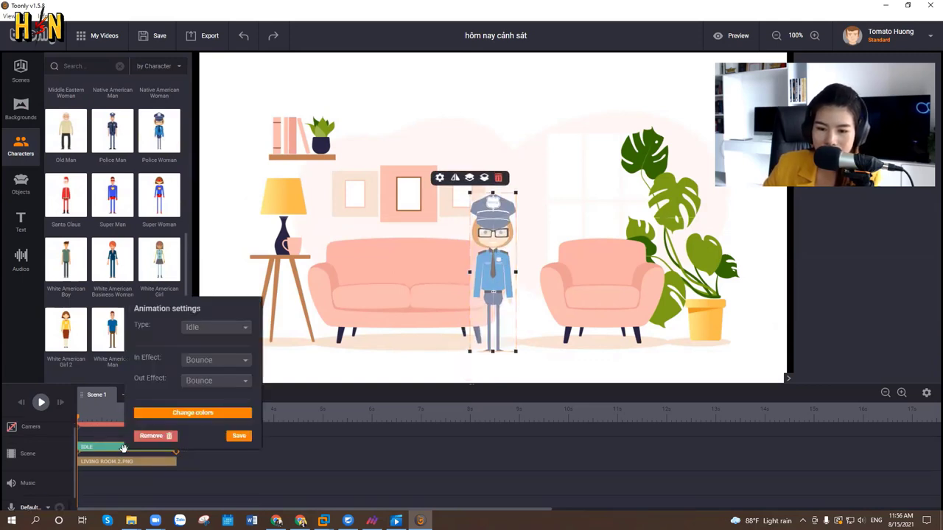
{"action": "left_click", "coordinate": [232, 331]}
{"action": "left_click", "coordinate": [213, 359]}
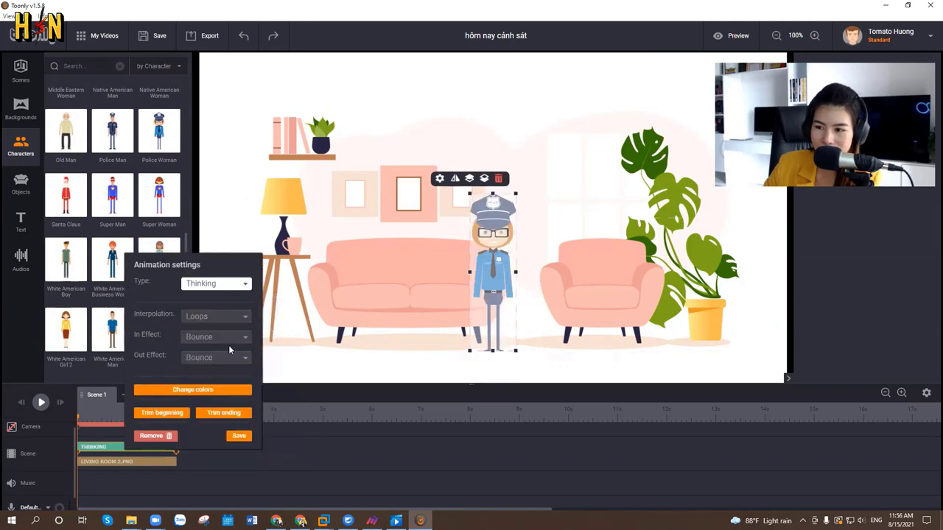
{"action": "left_click", "coordinate": [238, 437]}
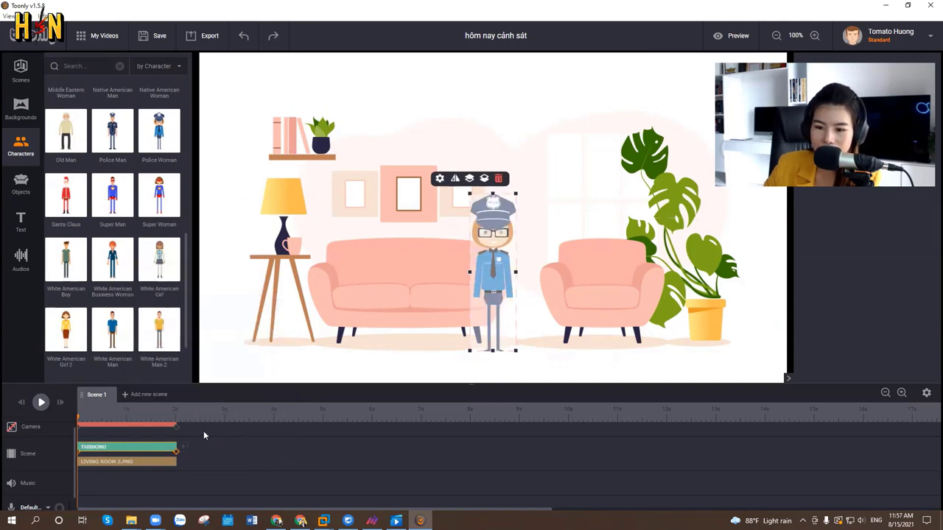
{"action": "left_click", "coordinate": [39, 403]}
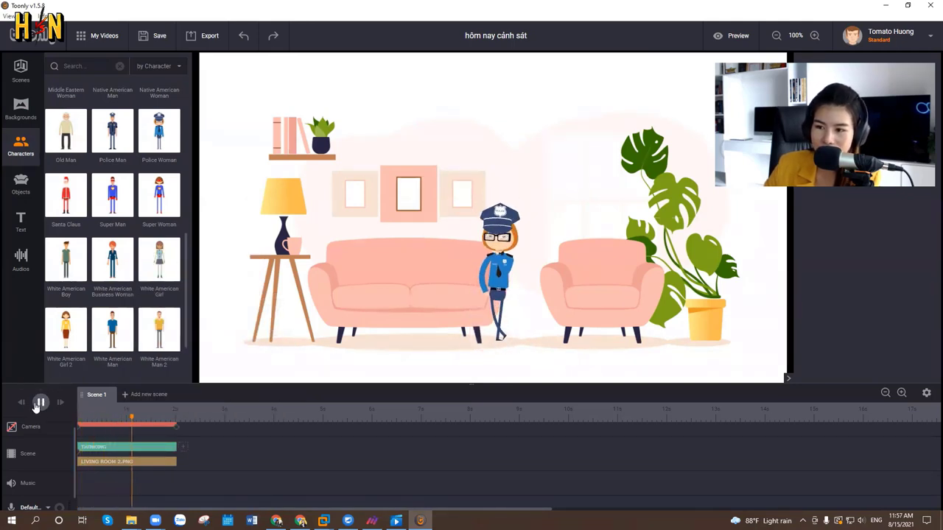
Step: Set both the In Effect and Out Effect of the Thinking animation to Instant and preview the scene
{"action": "left_click", "coordinate": [131, 448]}
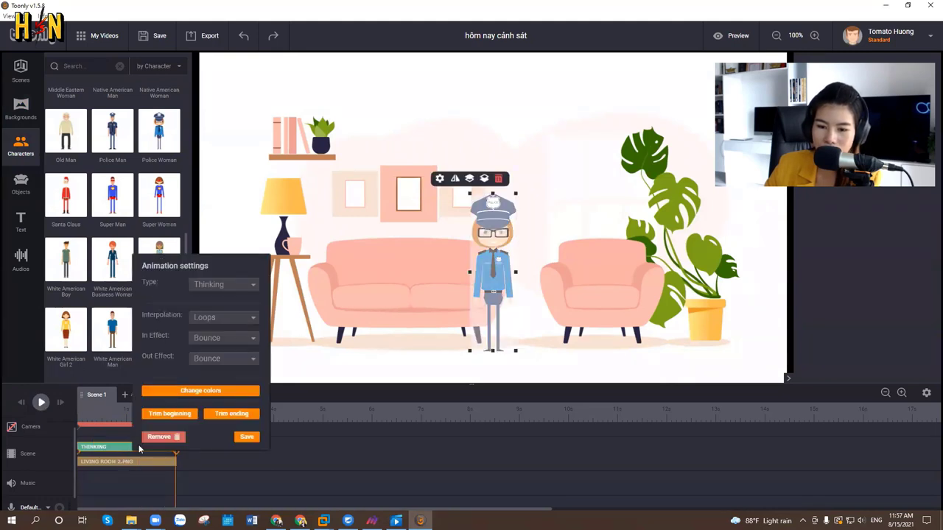
{"action": "left_click", "coordinate": [226, 345]}
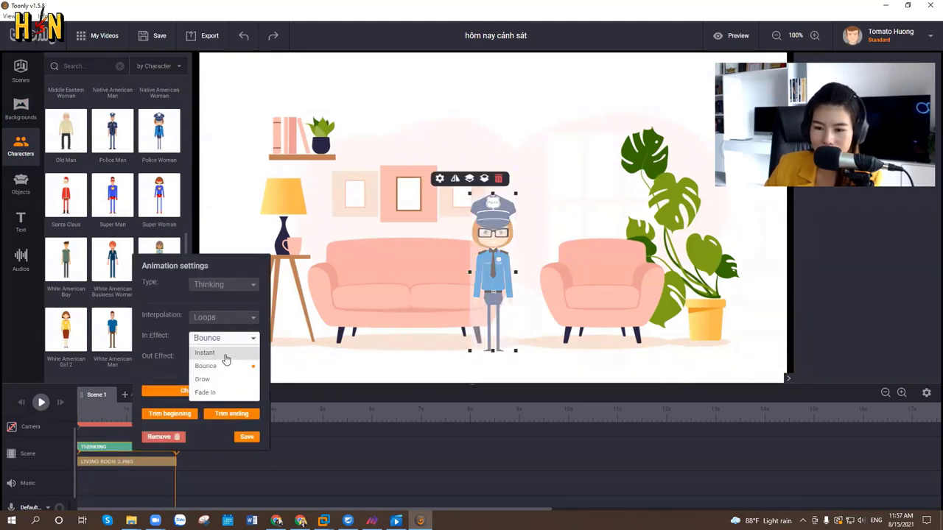
{"action": "left_click", "coordinate": [224, 357]}
{"action": "left_click", "coordinate": [224, 358]}
{"action": "left_click", "coordinate": [224, 374]}
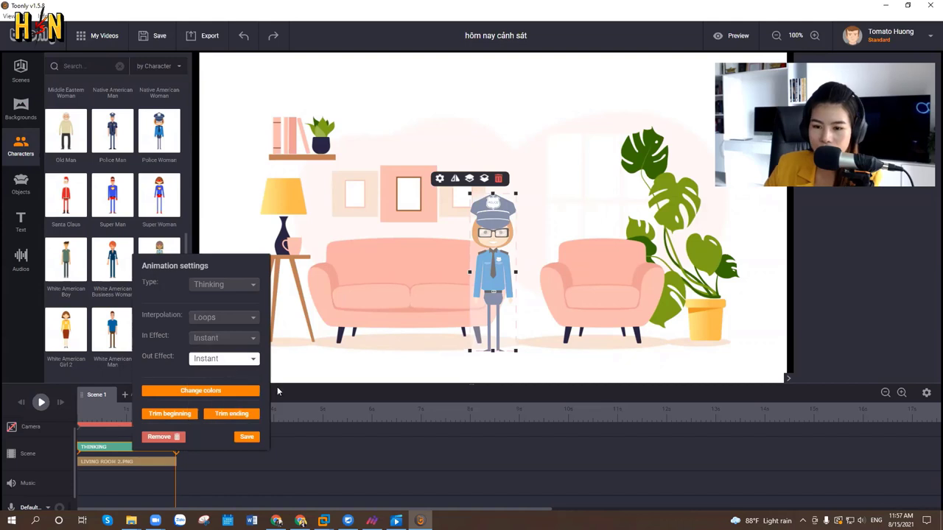
{"action": "left_click", "coordinate": [249, 438]}
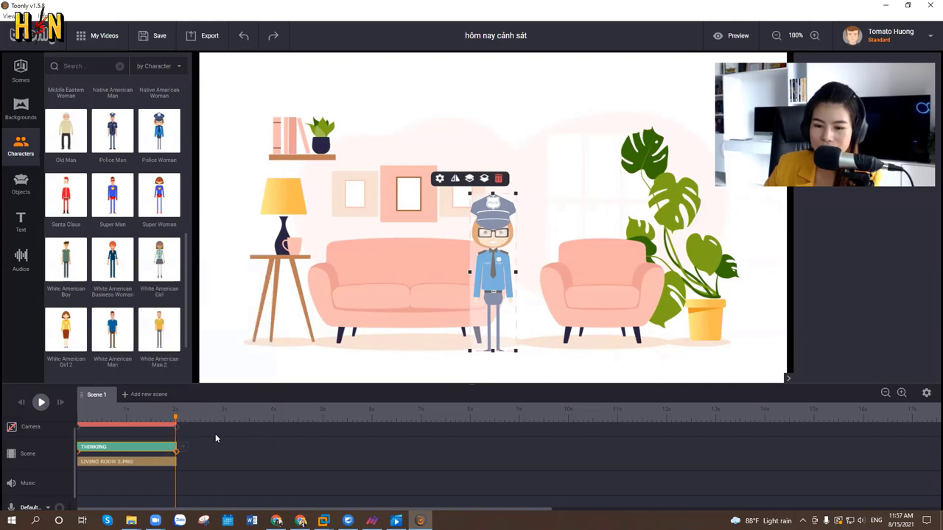
{"action": "left_click", "coordinate": [40, 403]}
{"action": "key", "text": "space"}
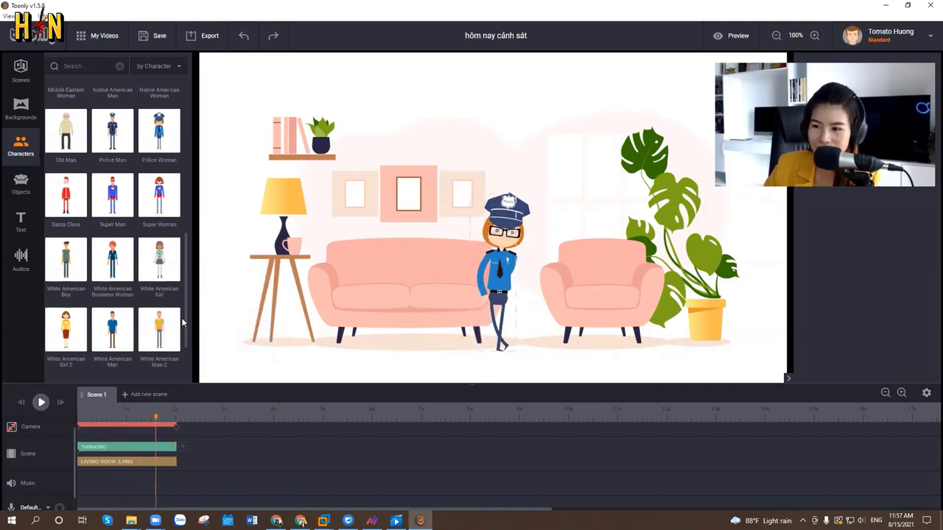
Step: Enlarge the Police Woman to about four fifths of the scene height and move her closer to the armchair
{"action": "left_click", "coordinate": [503, 206]}
{"action": "left_click_drag", "start_coordinate": [516, 193], "coordinate": [546, 90]}
{"action": "left_click_drag", "start_coordinate": [468, 235], "coordinate": [490, 230]}
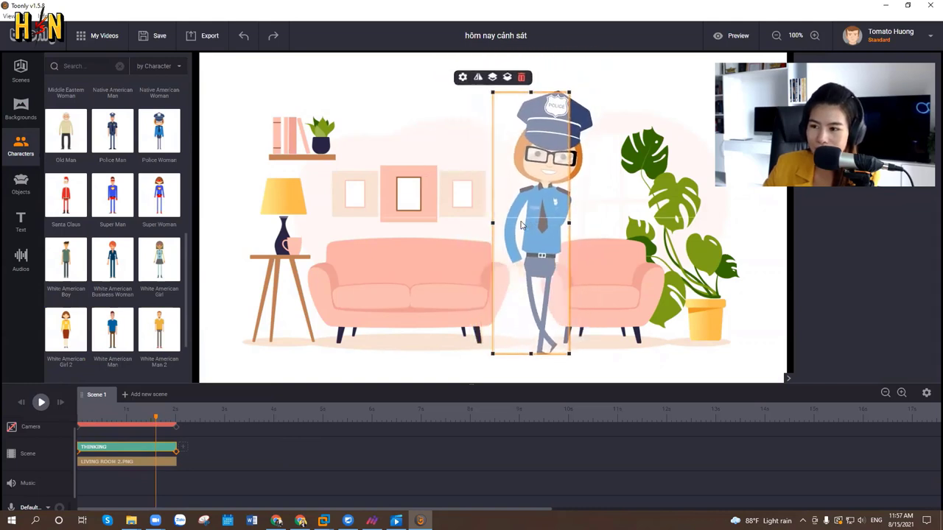
Step: Add the "Broken Phone.png" object, shrink it and place it on the floor in front of the sofa
{"action": "left_click", "coordinate": [16, 179]}
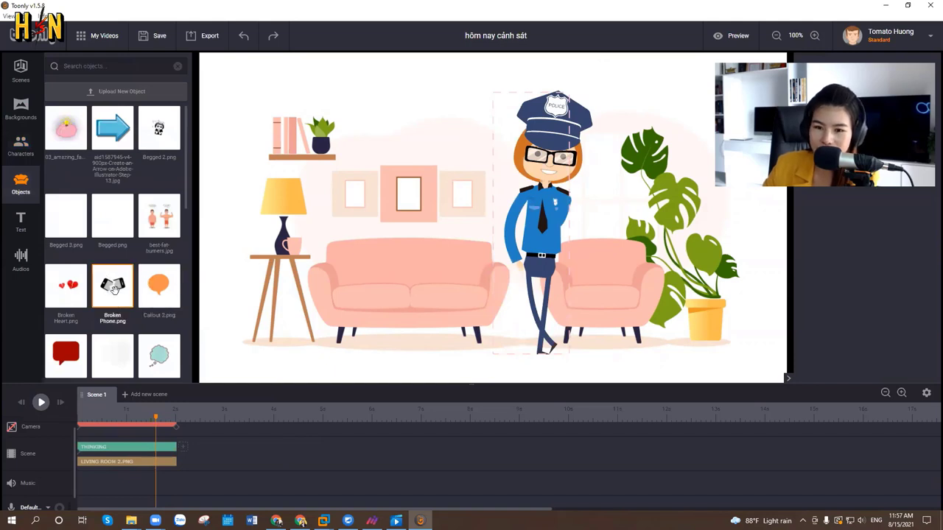
{"action": "left_click_drag", "start_coordinate": [112, 288], "coordinate": [365, 334]}
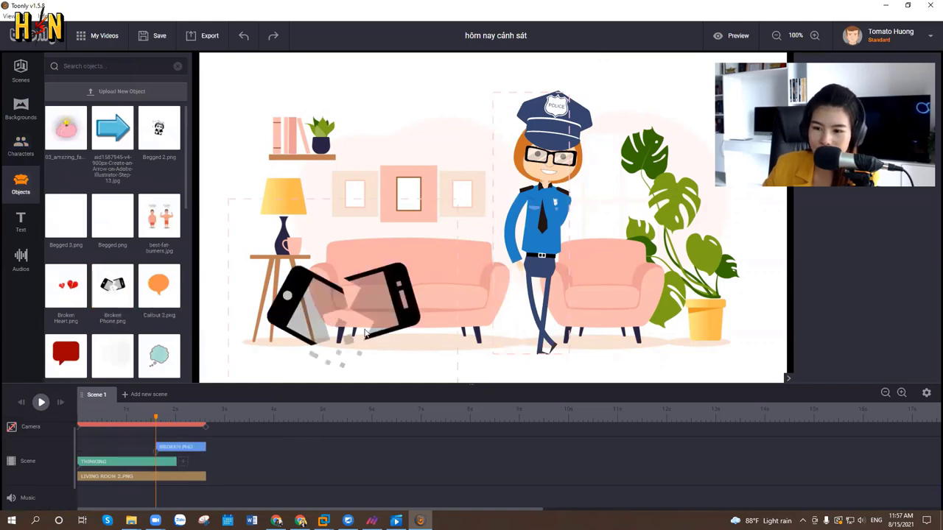
{"action": "left_click", "coordinate": [457, 203]}
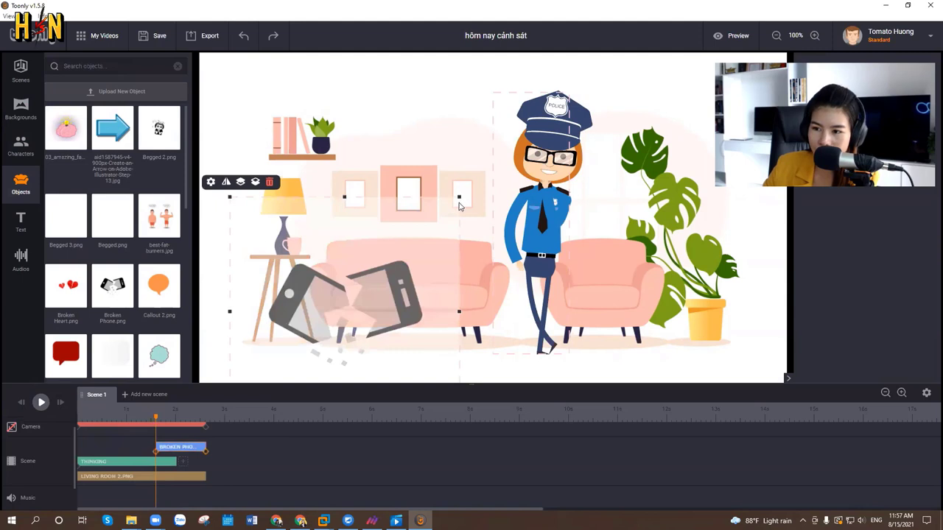
{"action": "left_click_drag", "start_coordinate": [458, 205], "coordinate": [393, 333]}
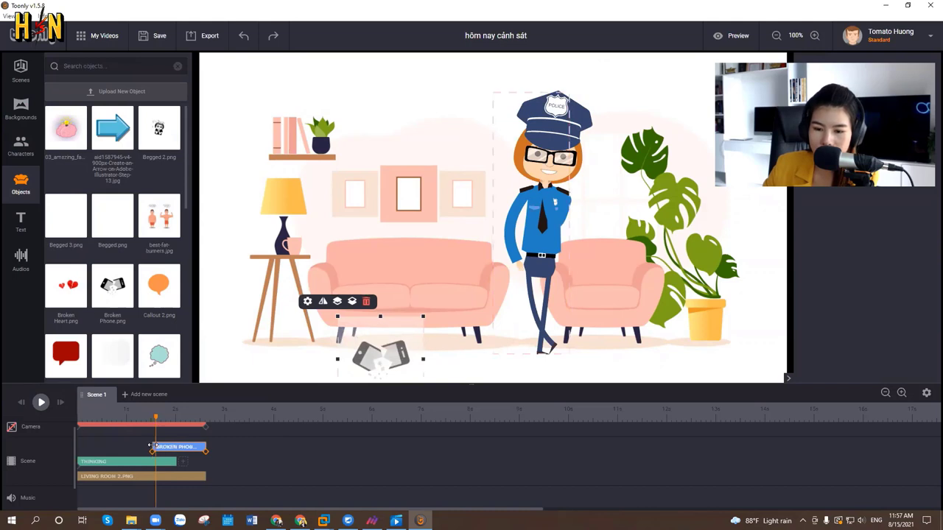
Step: Extend the broken phone's clip back to the start of the timeline and preview the scene
{"action": "left_click", "coordinate": [134, 414]}
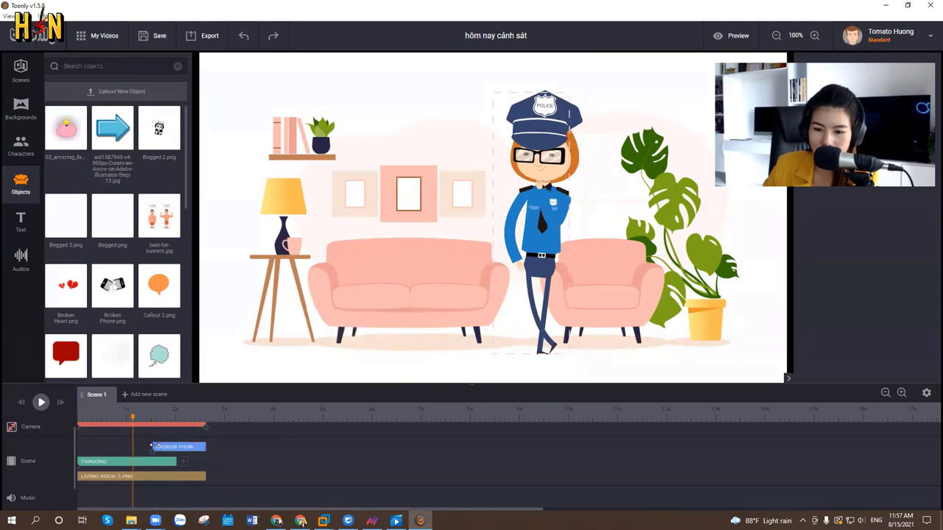
{"action": "left_click_drag", "start_coordinate": [155, 447], "coordinate": [74, 452]}
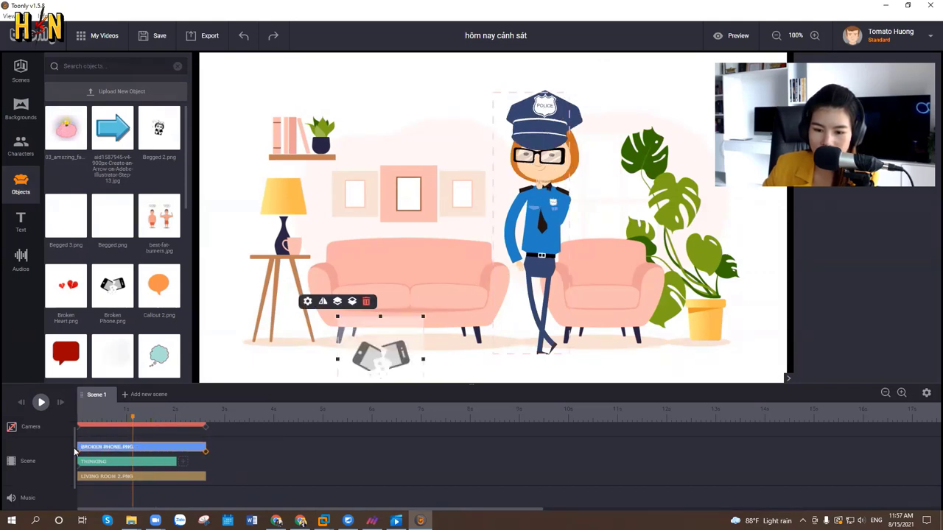
{"action": "left_click", "coordinate": [145, 462]}
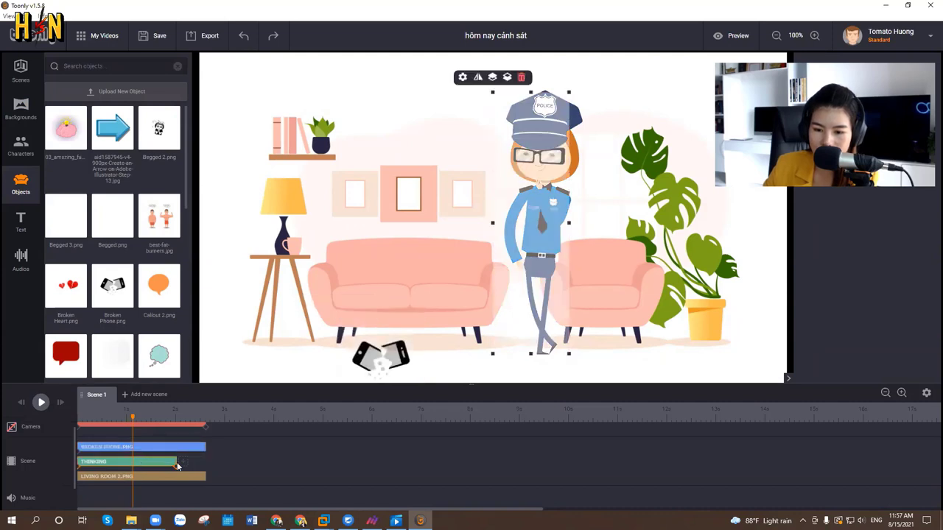
{"action": "left_click", "coordinate": [191, 445]}
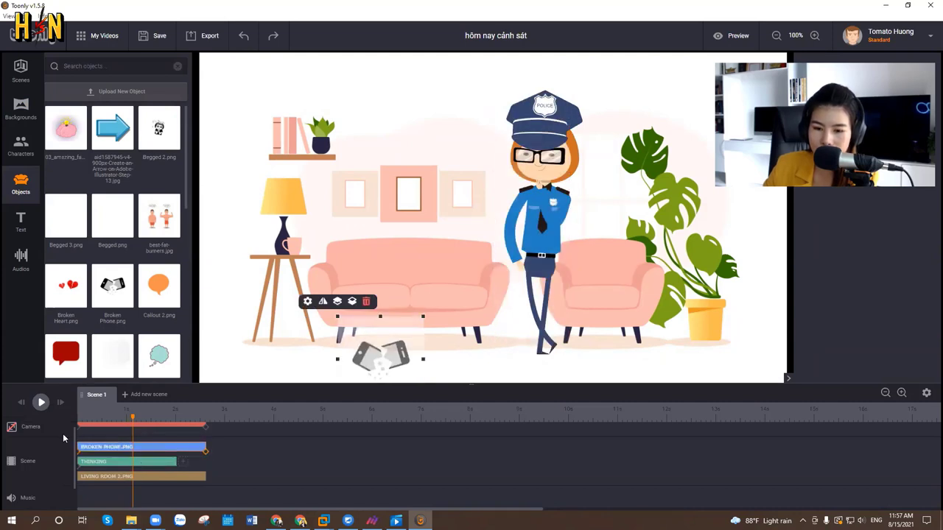
{"action": "left_click", "coordinate": [40, 403]}
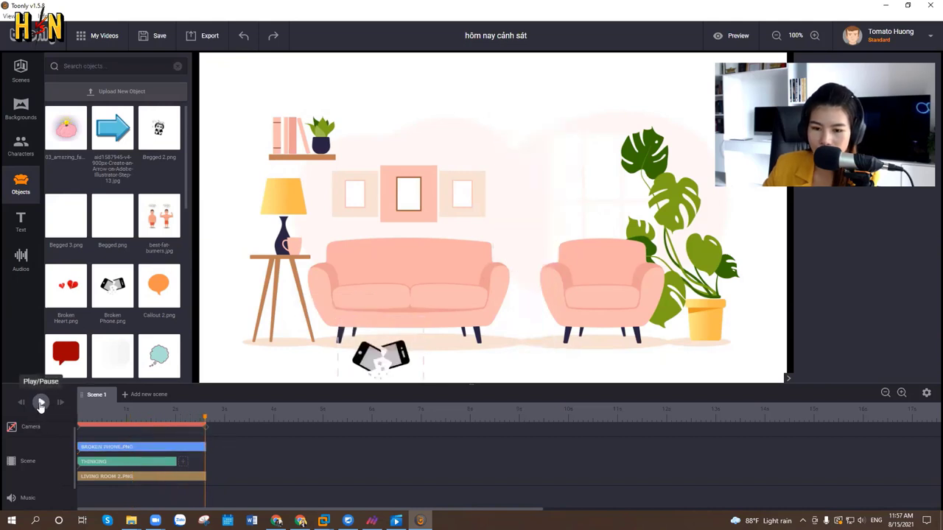
{"action": "left_click", "coordinate": [40, 404]}
{"action": "left_click", "coordinate": [43, 405]}
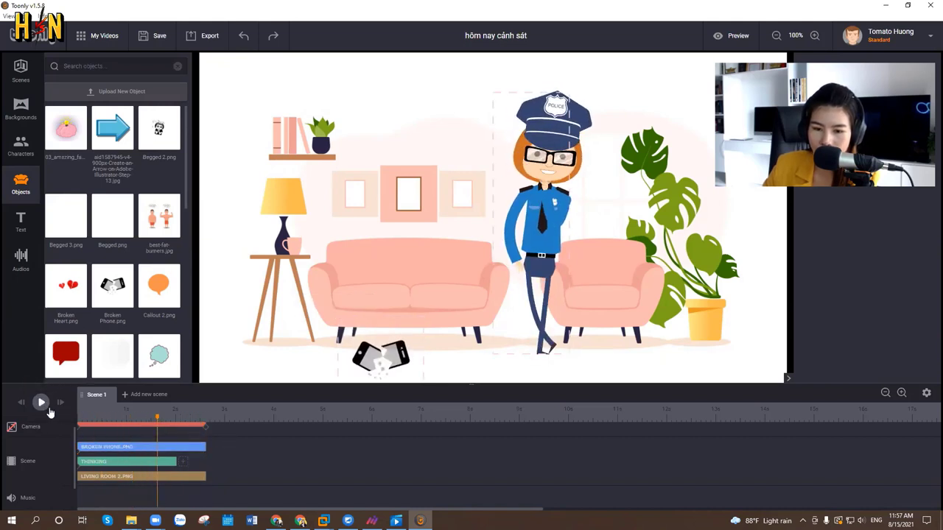
Step: Set the broken phone's In Effect and Out Effect to Instant and save the object settings
{"action": "double_click", "coordinate": [87, 445]}
{"action": "left_click", "coordinate": [177, 380]}
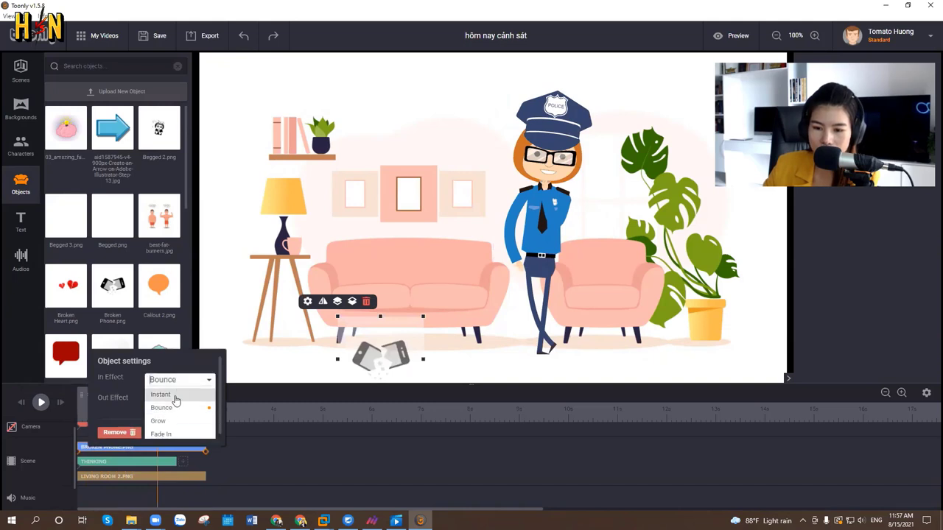
{"action": "left_click", "coordinate": [175, 395]}
{"action": "left_click", "coordinate": [177, 401]}
{"action": "left_click", "coordinate": [178, 414]}
{"action": "left_click", "coordinate": [203, 433]}
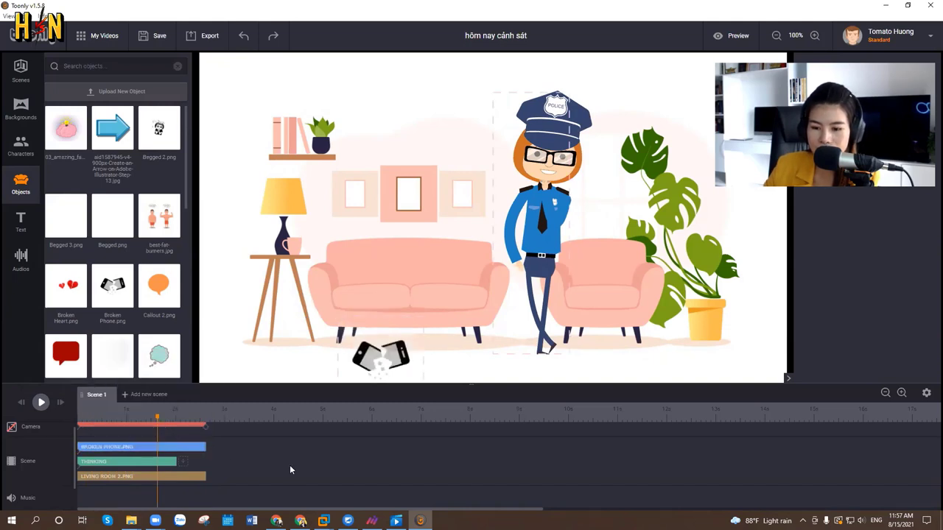
Step: Add a Comparing items animation after the Police Woman's Thinking clip and preview the scene
{"action": "left_click", "coordinate": [183, 462]}
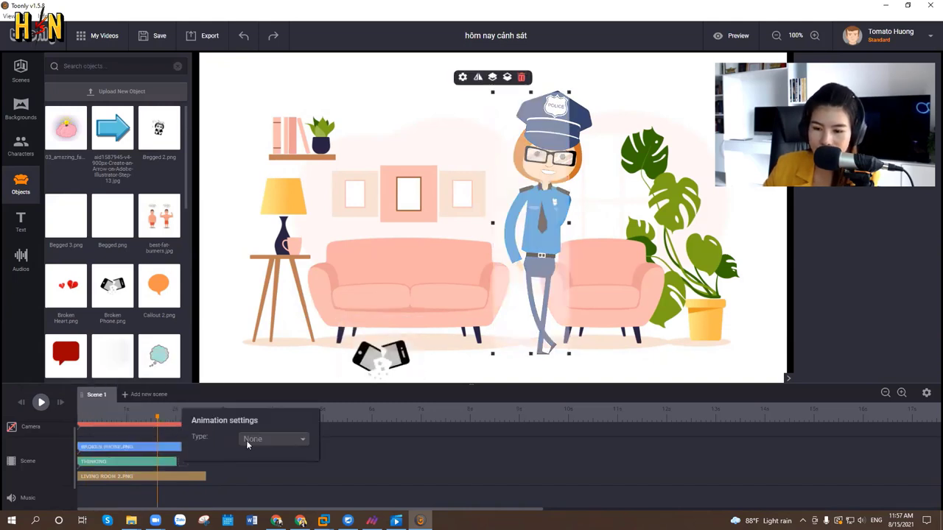
{"action": "left_click", "coordinate": [251, 440]}
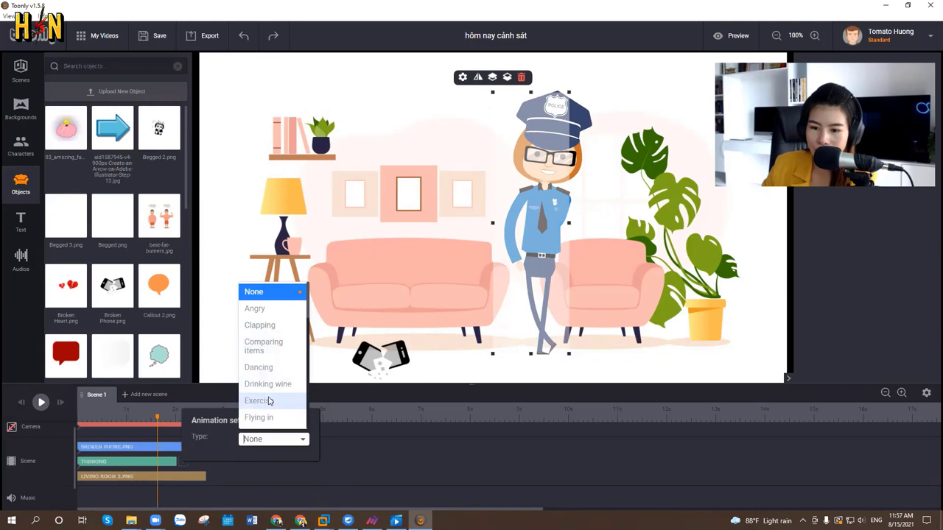
{"action": "left_click", "coordinate": [276, 351]}
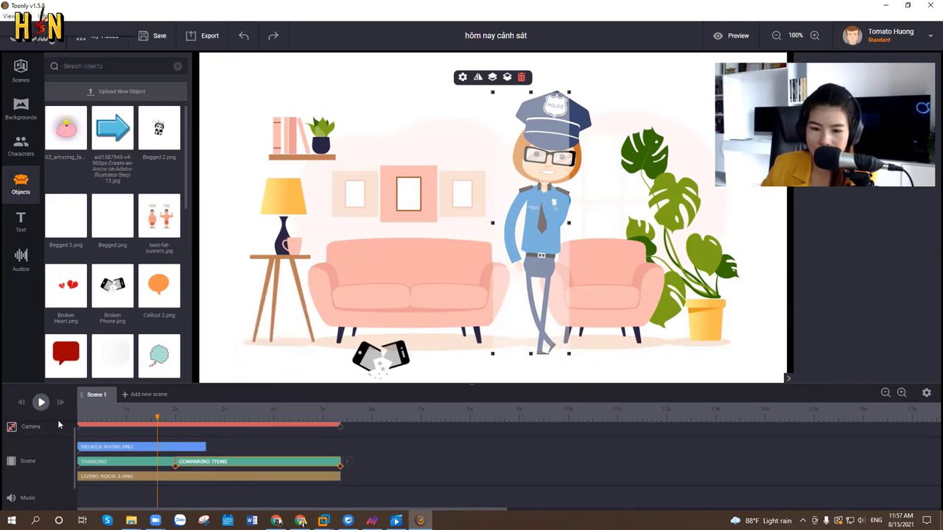
{"action": "left_click", "coordinate": [42, 403]}
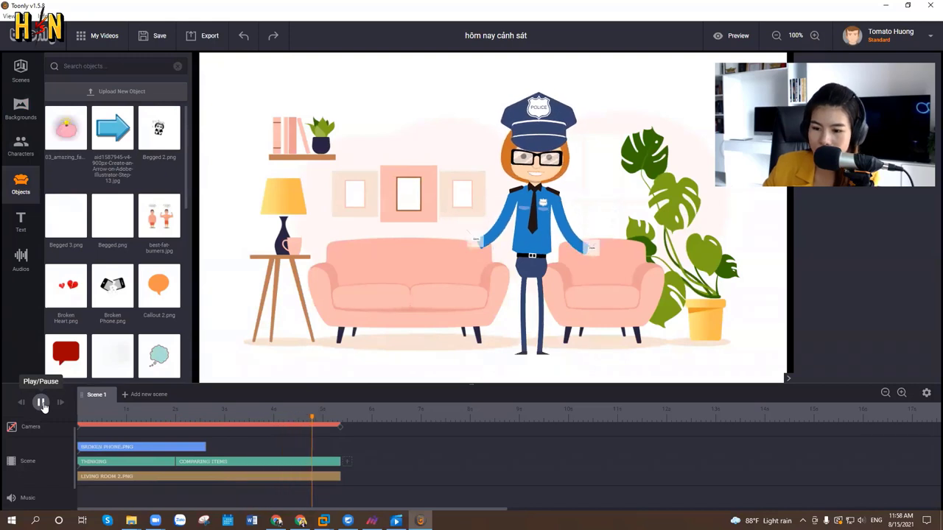
Step: Add a Running animation after the Police Woman's Comparing items clip and preview it
{"action": "left_click", "coordinate": [345, 463]}
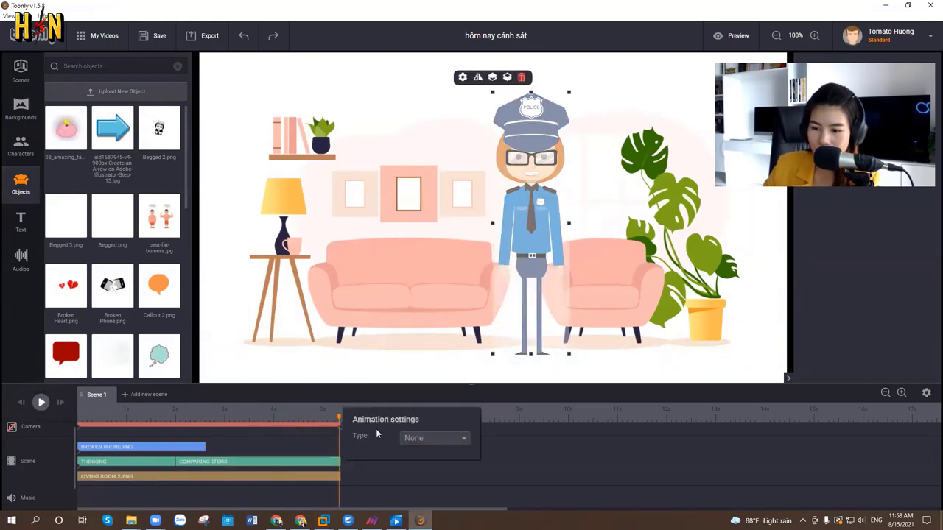
{"action": "left_click", "coordinate": [413, 438]}
{"action": "scroll", "coordinate": [421, 389], "scroll_direction": "down", "scroll_amount": 5}
{"action": "scroll", "coordinate": [423, 393], "scroll_direction": "down", "scroll_amount": 4}
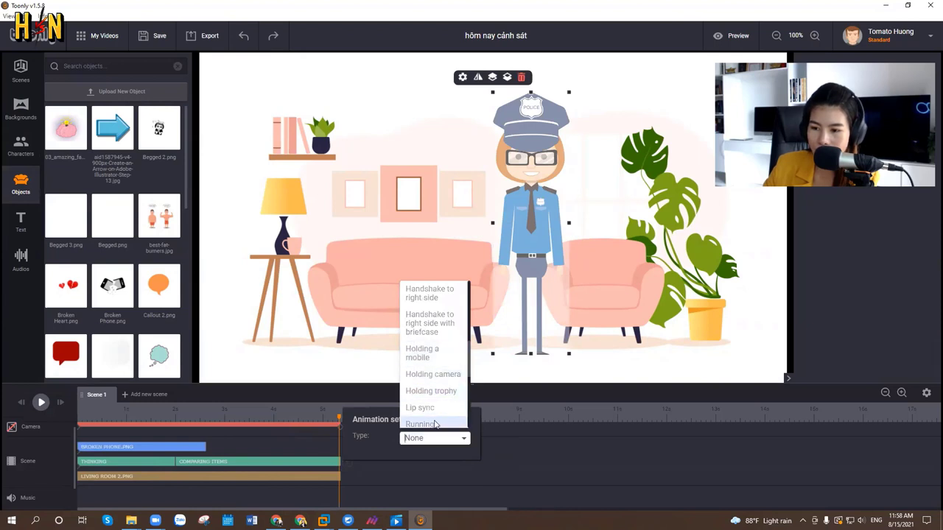
{"action": "scroll", "coordinate": [433, 426], "scroll_direction": "down", "scroll_amount": 4}
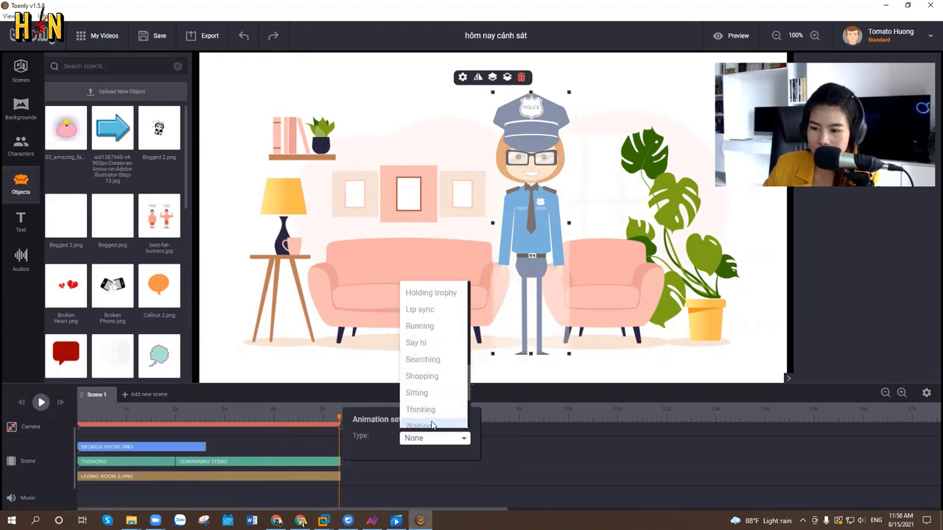
{"action": "left_click", "coordinate": [420, 326]}
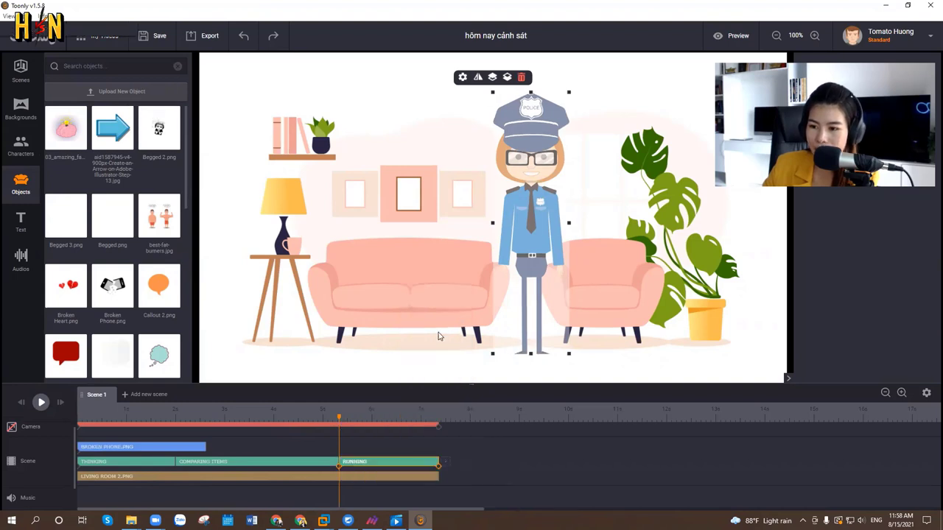
{"action": "left_click", "coordinate": [42, 403]}
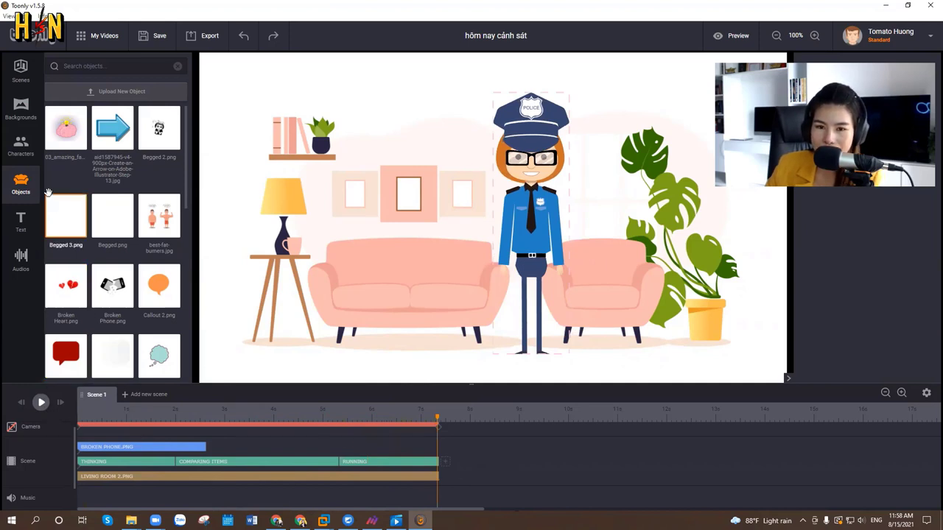
Step: Add the Police Man character in front of the side table and make his clip run from about 4.5 to 9.2 seconds
{"action": "left_click", "coordinate": [21, 146]}
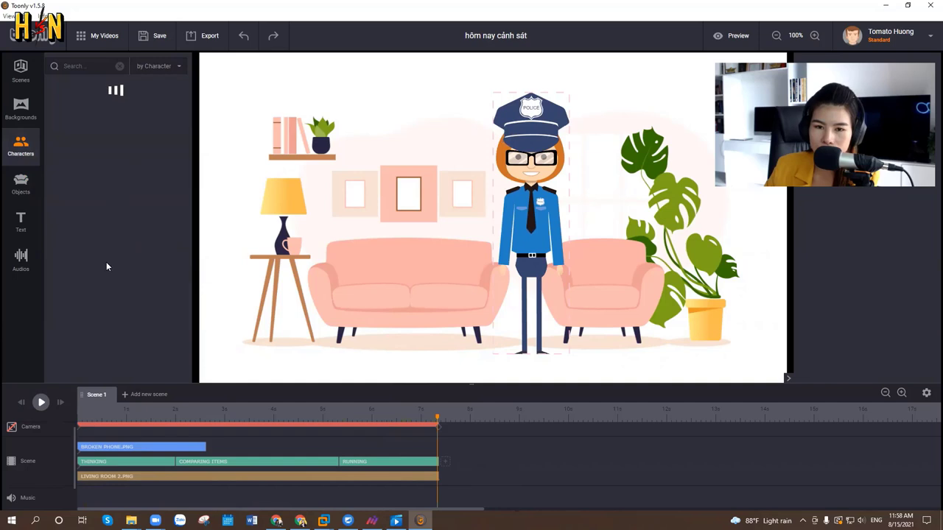
{"action": "scroll", "coordinate": [135, 207], "scroll_direction": "down", "scroll_amount": 10}
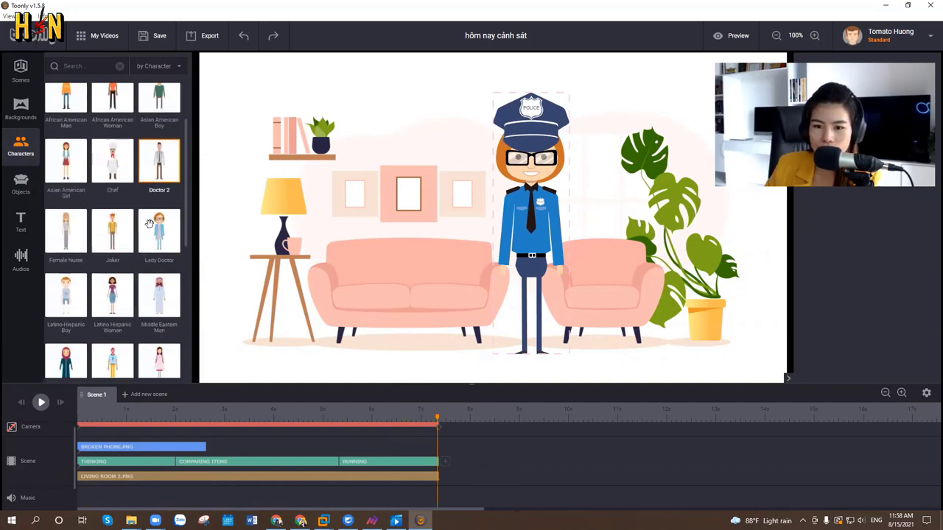
{"action": "left_click_drag", "start_coordinate": [111, 177], "coordinate": [310, 275]}
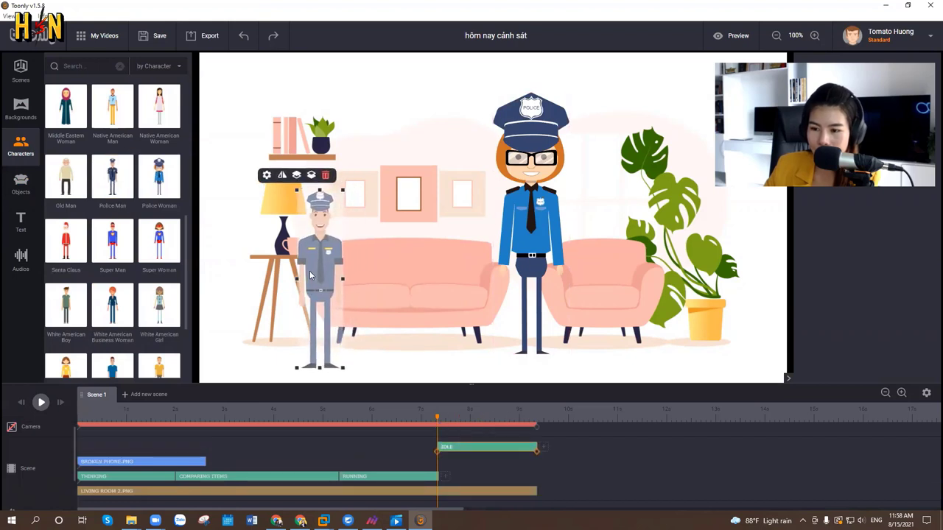
{"action": "left_click_drag", "start_coordinate": [426, 445], "coordinate": [349, 457]}
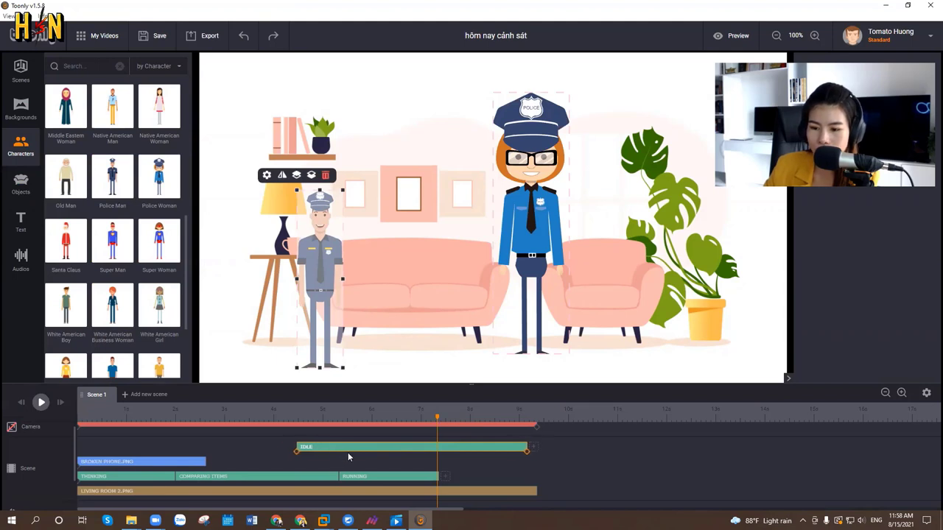
Step: Set the Police Man's animation type to Walking with In Effect and Out Effect on Instant, and save the settings
{"action": "double_click", "coordinate": [468, 446]}
{"action": "left_click", "coordinate": [565, 328]}
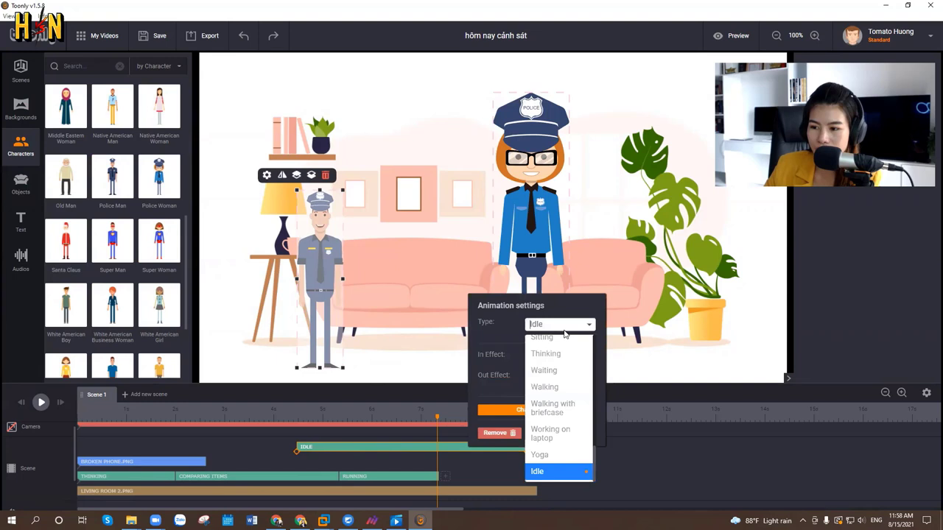
{"action": "left_click", "coordinate": [558, 384]}
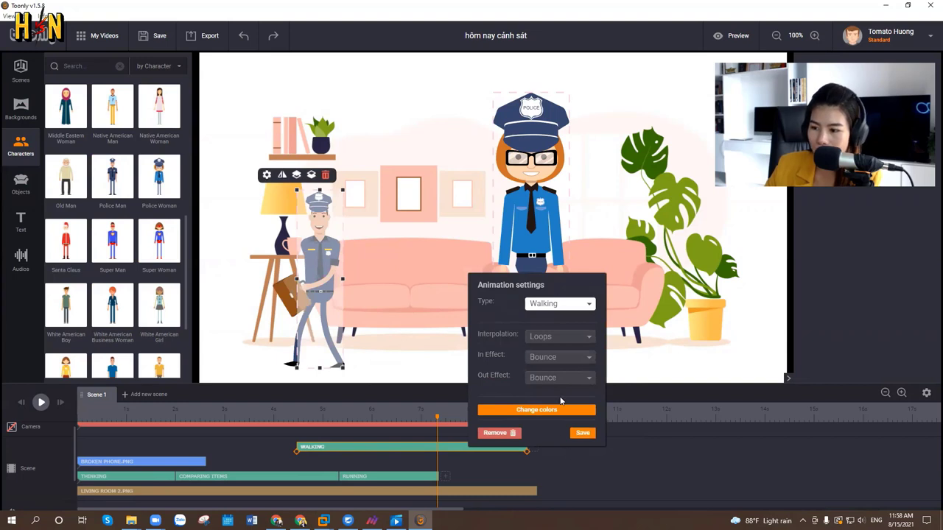
{"action": "left_click", "coordinate": [557, 358]}
{"action": "left_click", "coordinate": [557, 372]}
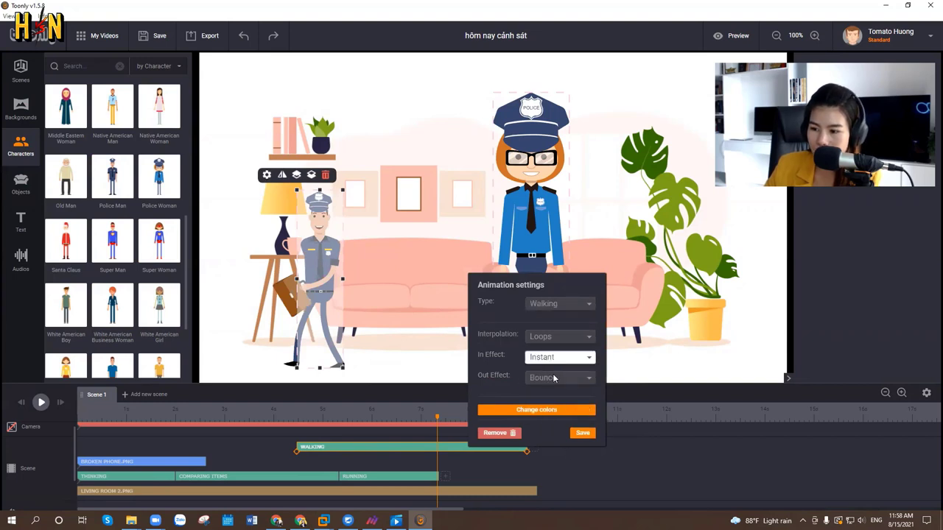
{"action": "left_click", "coordinate": [557, 377]}
{"action": "left_click", "coordinate": [555, 394]}
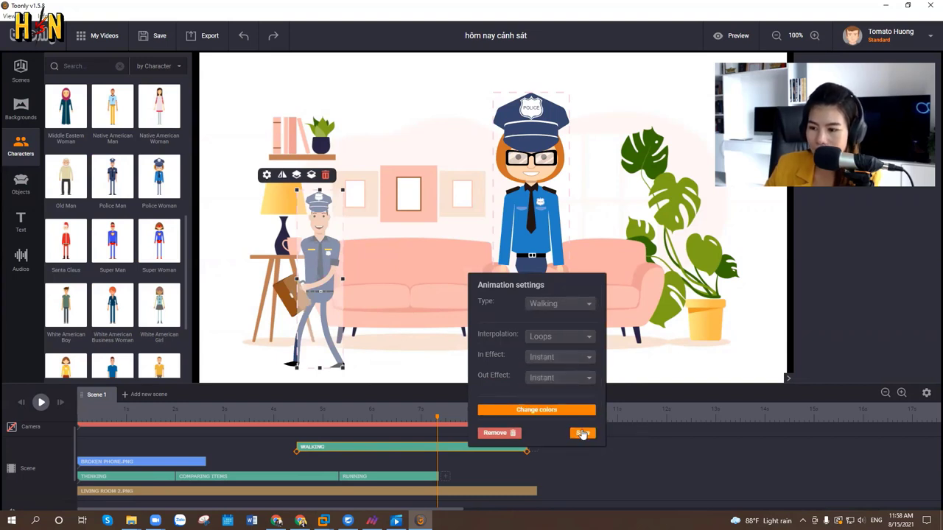
{"action": "left_click", "coordinate": [582, 433]}
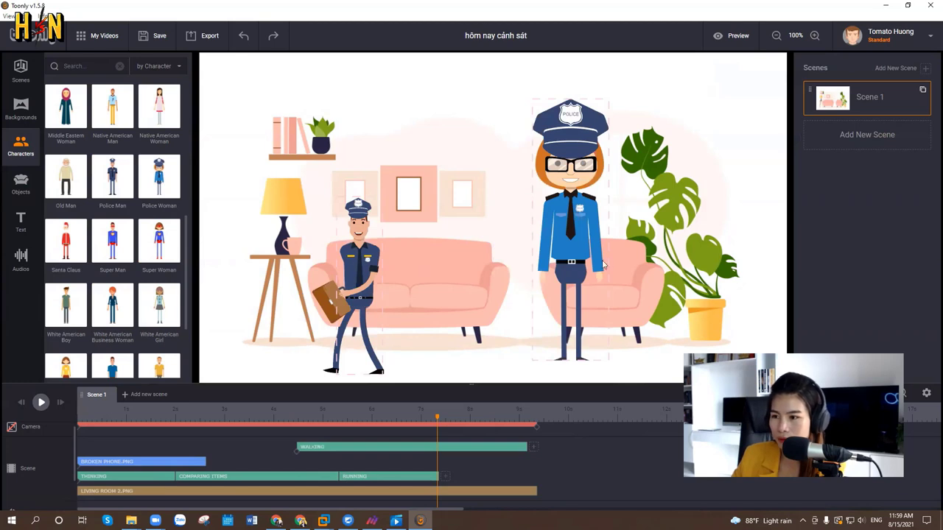
Step: Place the Police Man in front of the potted plant, enlarge him to nearly the Police Woman's height and preview the scene
{"action": "left_click_drag", "start_coordinate": [374, 269], "coordinate": [709, 239]}
{"action": "left_click_drag", "start_coordinate": [720, 176], "coordinate": [741, 183]}
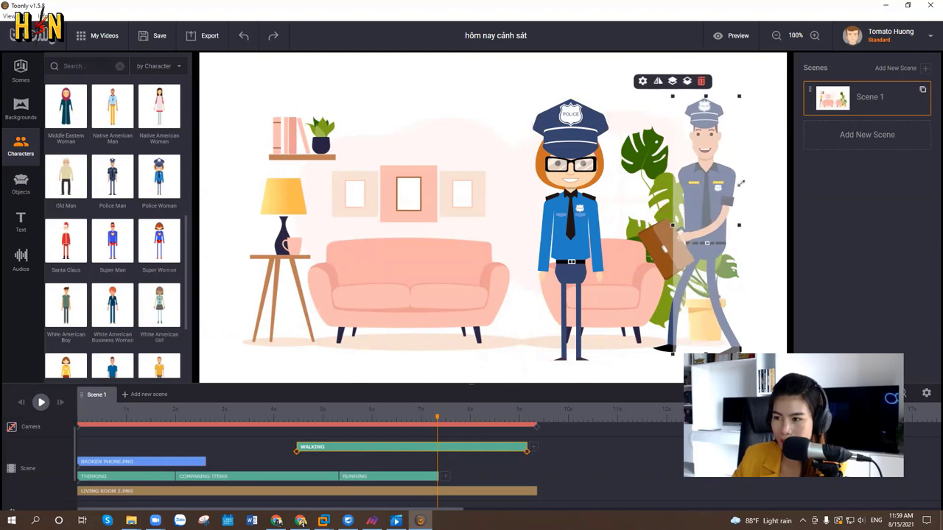
{"action": "left_click", "coordinate": [40, 402]}
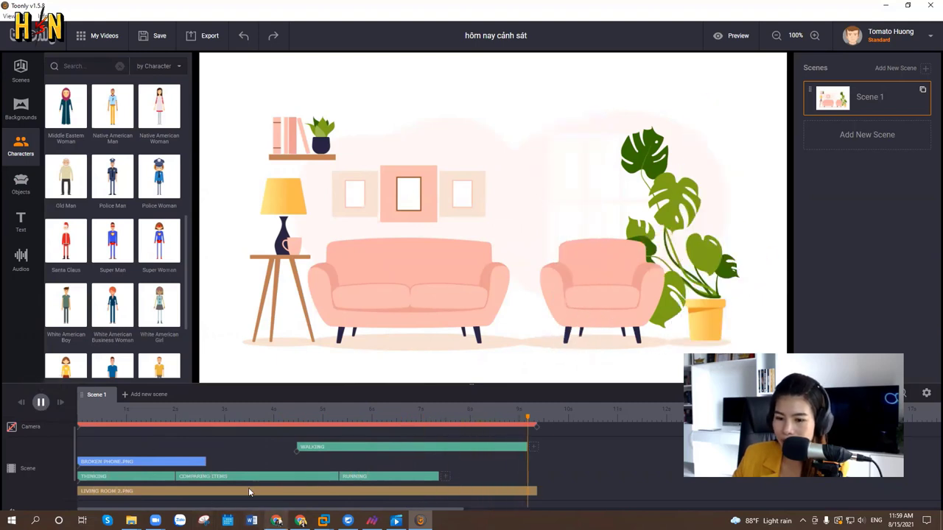
Step: Extend the Running clip to about 9.2 seconds and the broken phone's clip to about 5.1 seconds, and preview from about 4 seconds
{"action": "left_click", "coordinate": [417, 476]}
{"action": "left_click_drag", "start_coordinate": [437, 477], "coordinate": [526, 476]}
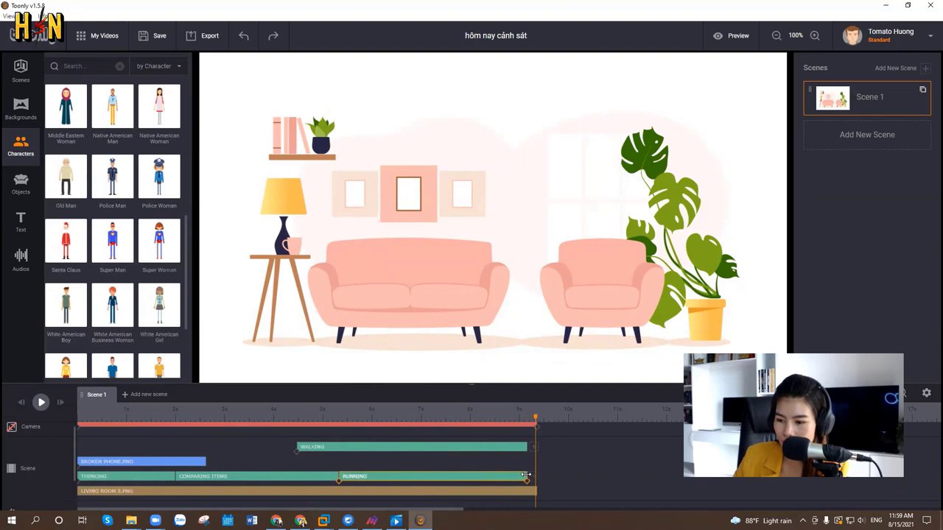
{"action": "left_click", "coordinate": [118, 462]}
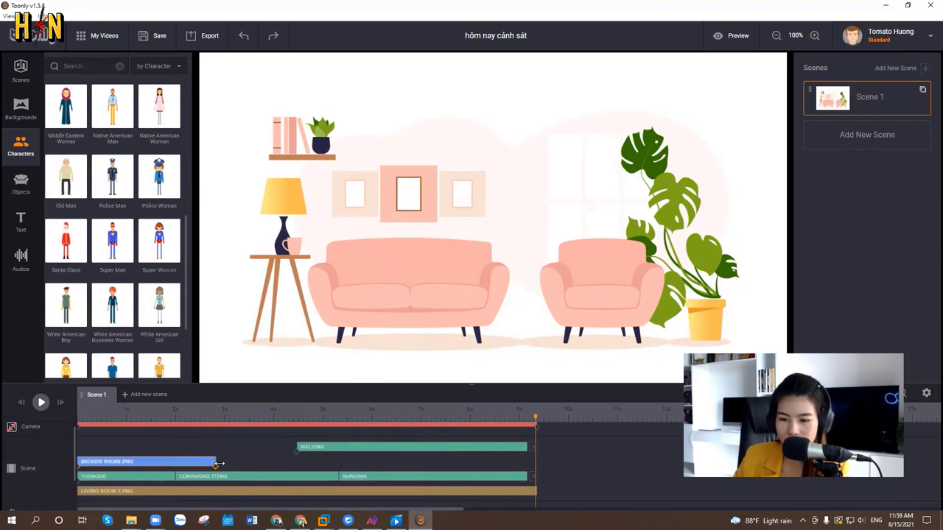
{"action": "left_click_drag", "start_coordinate": [216, 463], "coordinate": [329, 465]}
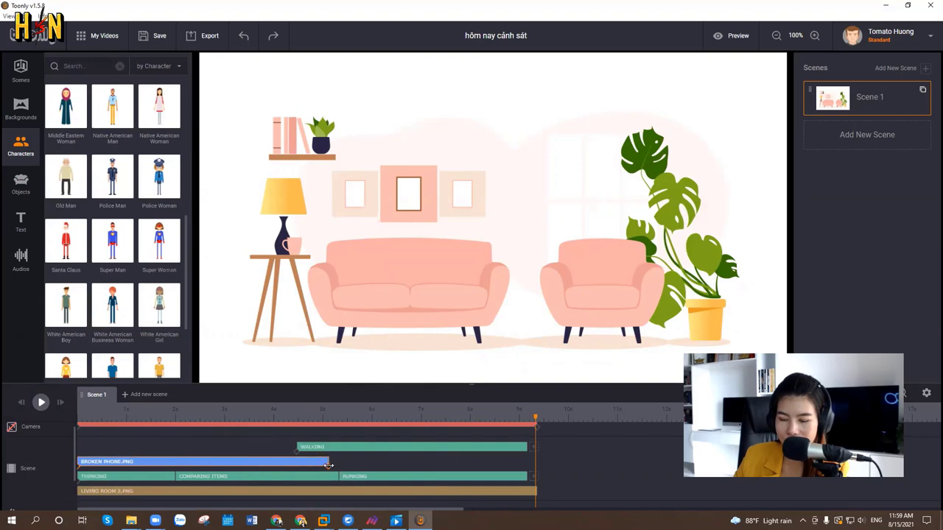
{"action": "left_click", "coordinate": [275, 413]}
{"action": "left_click", "coordinate": [40, 402]}
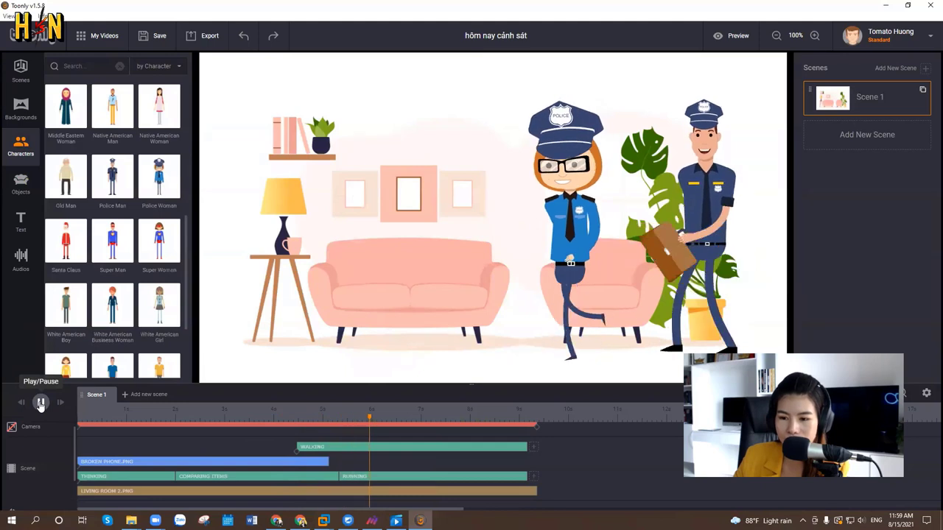
{"action": "left_click", "coordinate": [41, 402]}
Step: Extend the broken phone's clip to about 9.1 seconds, near the end of the Running clip, and preview the scene
{"action": "left_click", "coordinate": [322, 463]}
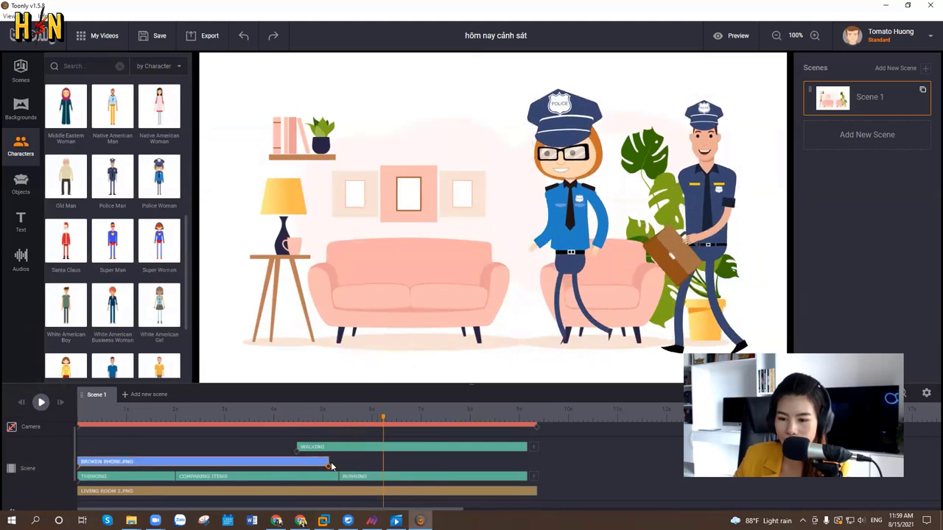
{"action": "left_click_drag", "start_coordinate": [328, 462], "coordinate": [520, 474]}
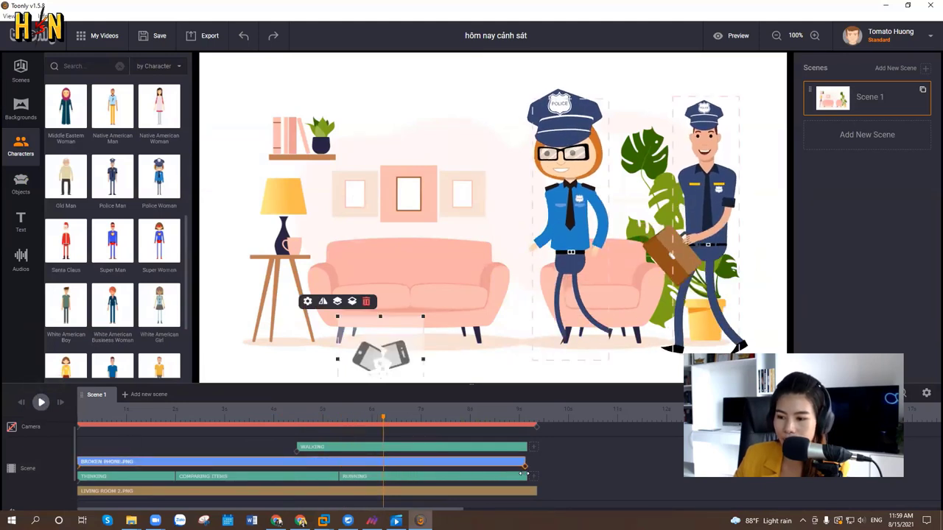
{"action": "left_click", "coordinate": [42, 402]}
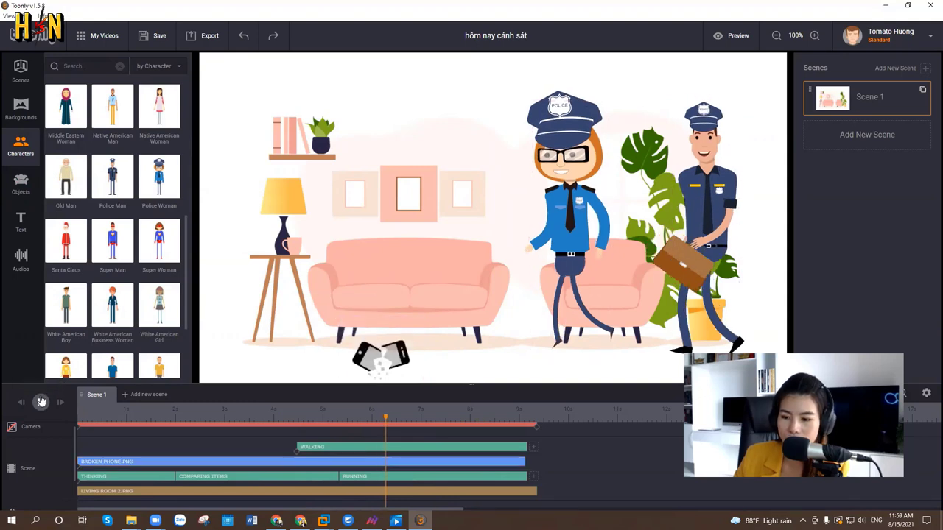
{"action": "left_click", "coordinate": [42, 402]}
Step: Search the objects for "cat" and place the sitting grey cat on the floor below the side table
{"action": "left_click", "coordinate": [21, 185]}
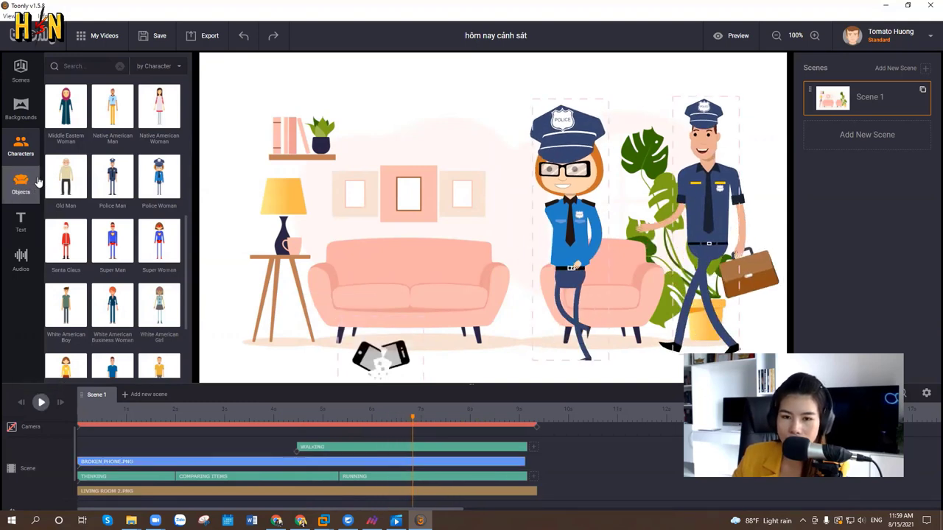
{"action": "left_click", "coordinate": [117, 66]}
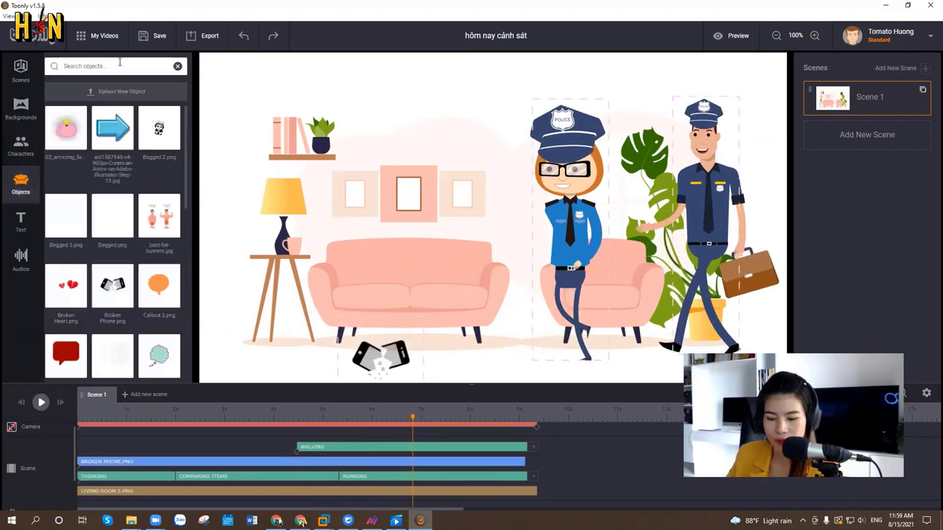
{"action": "type", "text": "cat"}
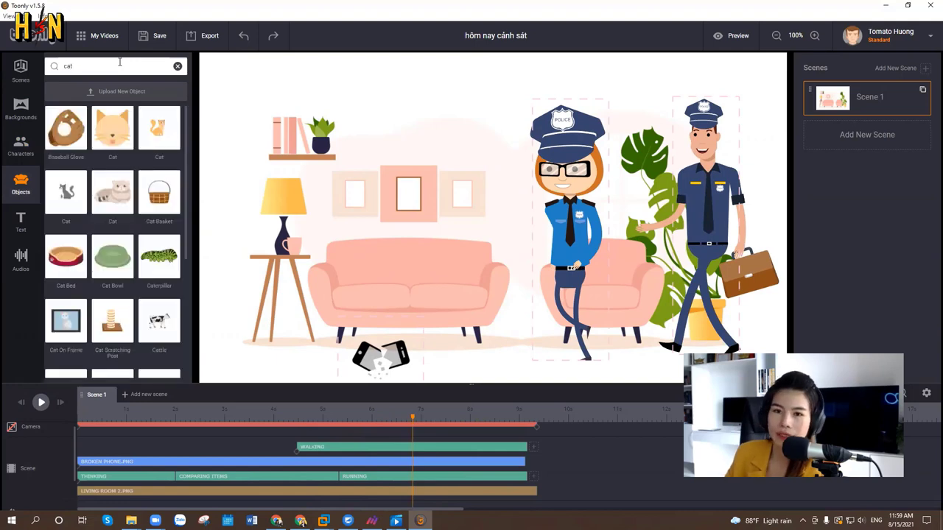
{"action": "left_click_drag", "start_coordinate": [73, 201], "coordinate": [251, 360]}
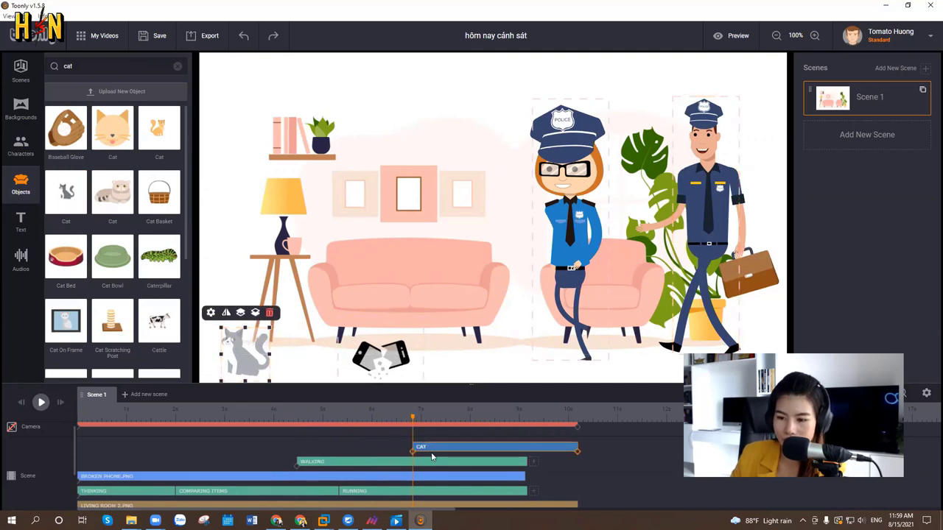
Step: Stretch the cat's clip back to the timeline start and trim the ends of the cat and living room clips to about 9.2 seconds
{"action": "left_click_drag", "start_coordinate": [413, 447], "coordinate": [73, 448]}
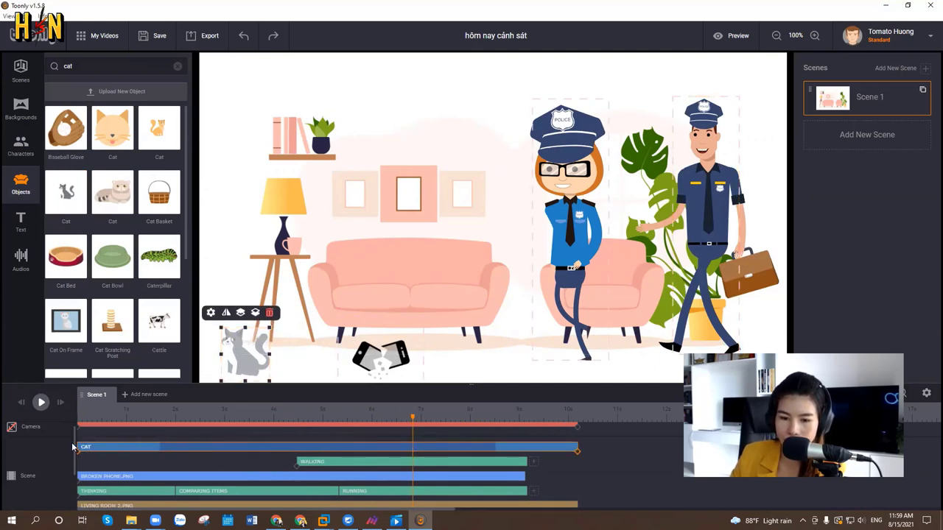
{"action": "left_click_drag", "start_coordinate": [577, 447], "coordinate": [530, 452]}
{"action": "scroll", "coordinate": [528, 451], "scroll_direction": "down", "scroll_amount": 3}
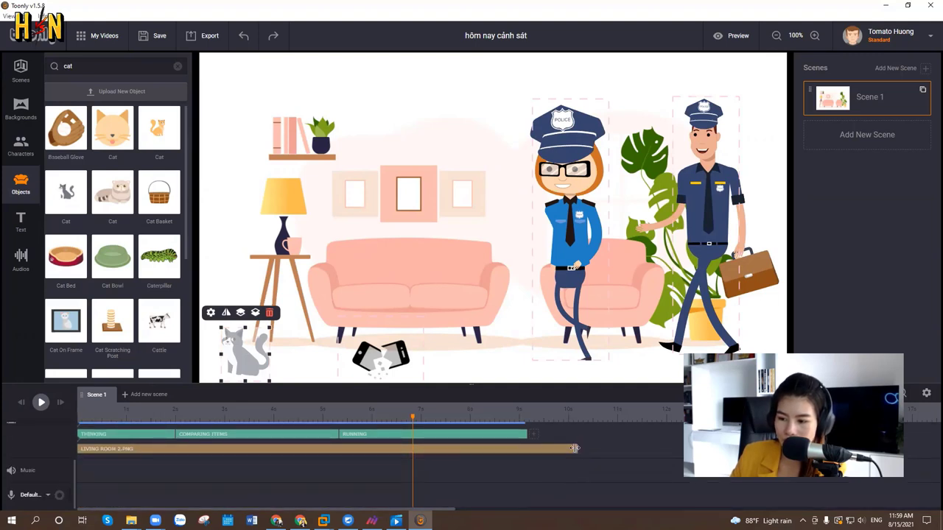
{"action": "left_click_drag", "start_coordinate": [577, 449], "coordinate": [530, 447]}
{"action": "scroll", "coordinate": [549, 465], "scroll_direction": "up", "scroll_amount": 3}
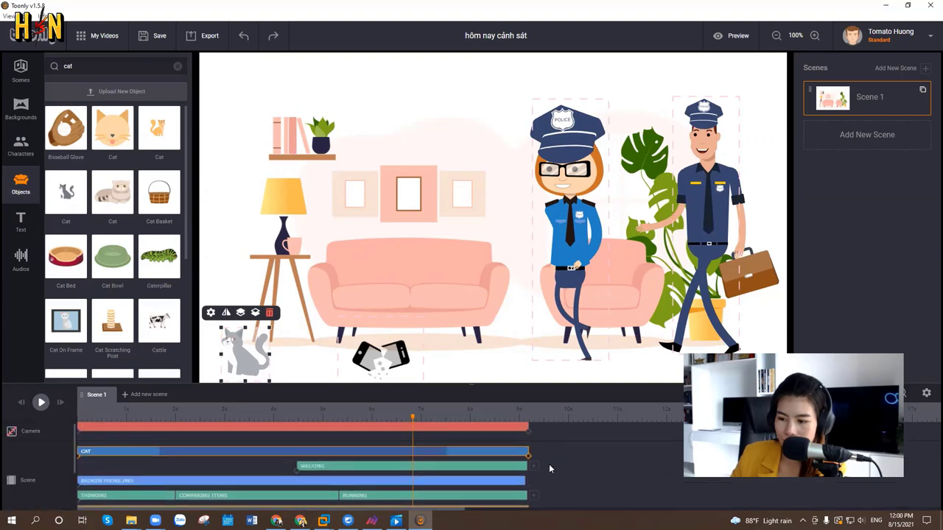
Step: Add a new empty scene after Scene 1
{"action": "left_click", "coordinate": [150, 395]}
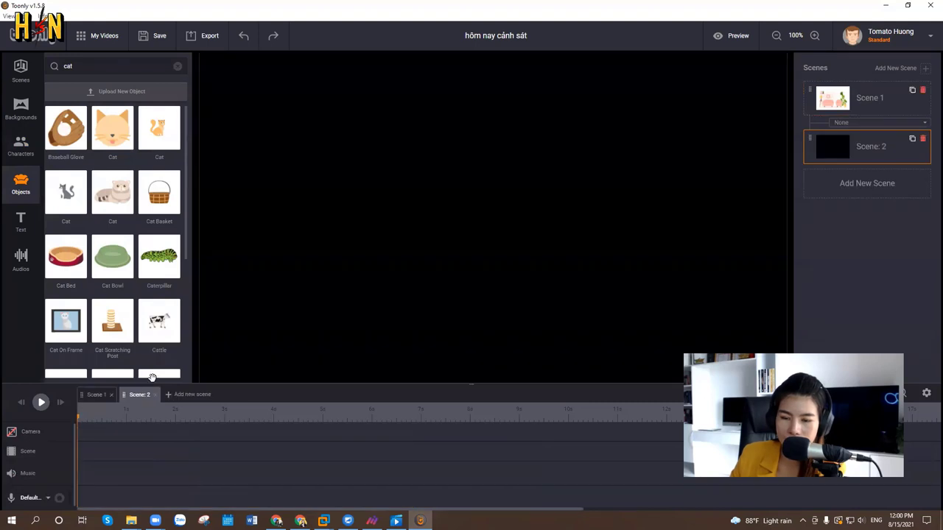
Step: Set the Elderly park scene with the bench and city skyline as the background of Scene 2
{"action": "scroll", "coordinate": [171, 300], "scroll_direction": "down", "scroll_amount": 2}
{"action": "scroll", "coordinate": [171, 300], "scroll_direction": "down", "scroll_amount": 3}
{"action": "scroll", "coordinate": [162, 294], "scroll_direction": "up", "scroll_amount": 8}
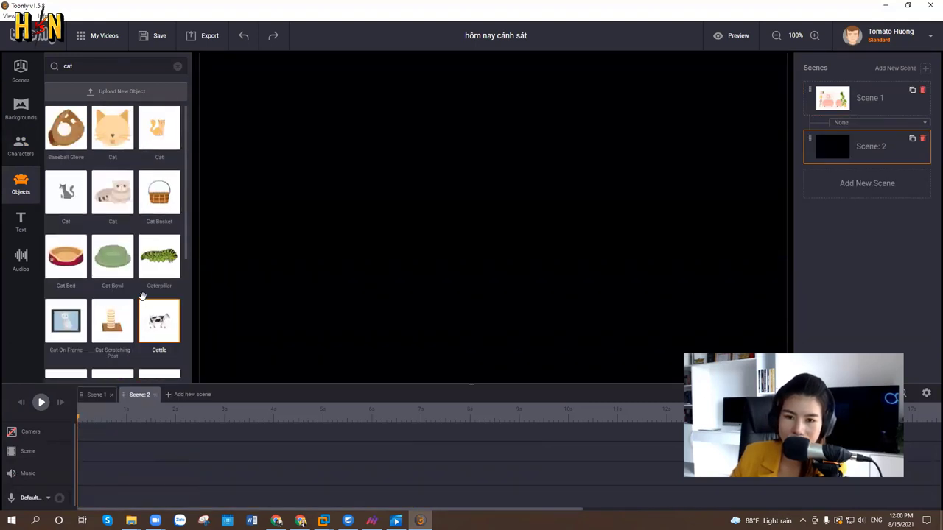
{"action": "left_click", "coordinate": [20, 109]}
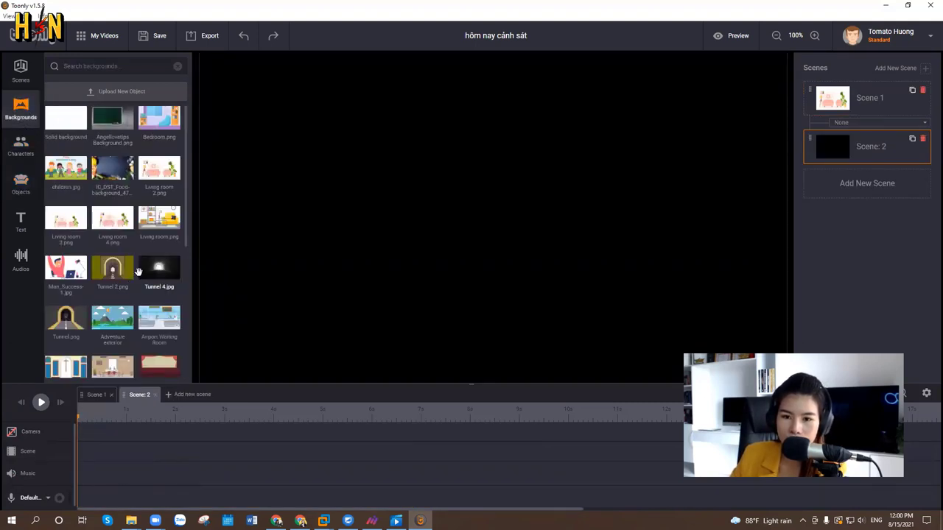
{"action": "scroll", "coordinate": [133, 295], "scroll_direction": "down", "scroll_amount": 4}
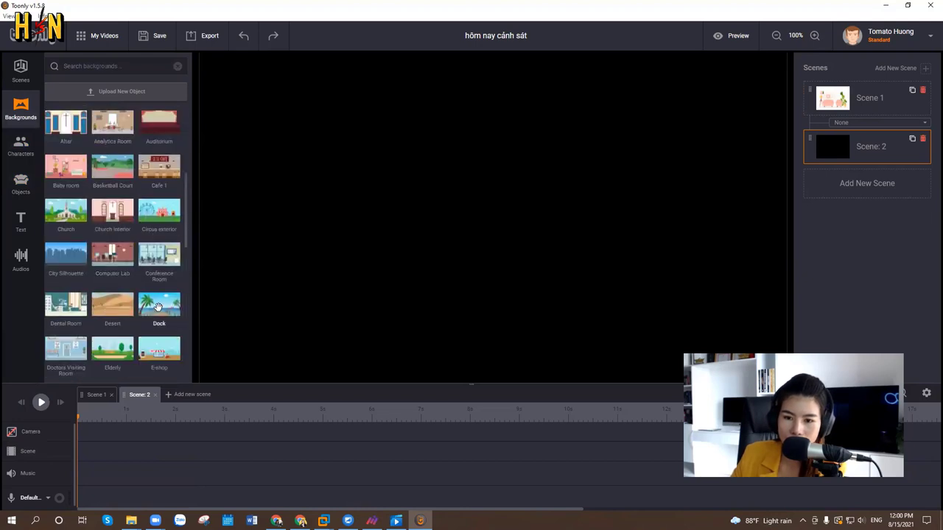
{"action": "scroll", "coordinate": [167, 322], "scroll_direction": "down", "scroll_amount": 3}
{"action": "left_click_drag", "start_coordinate": [110, 209], "coordinate": [386, 237]}
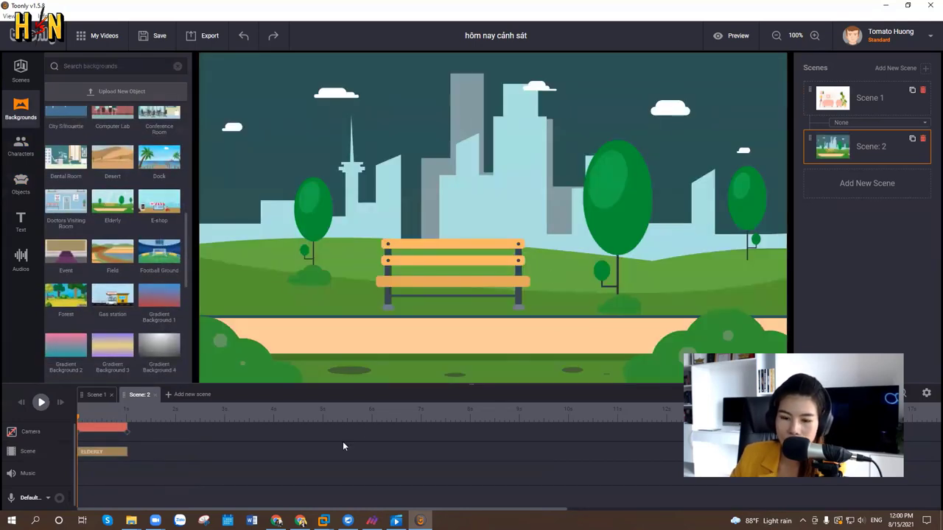
Step: Add the Police Woman character to the park, standing on the path just left of the bench
{"action": "left_click", "coordinate": [22, 186]}
{"action": "scroll", "coordinate": [111, 221], "scroll_direction": "down", "scroll_amount": 3}
{"action": "left_click", "coordinate": [30, 151]}
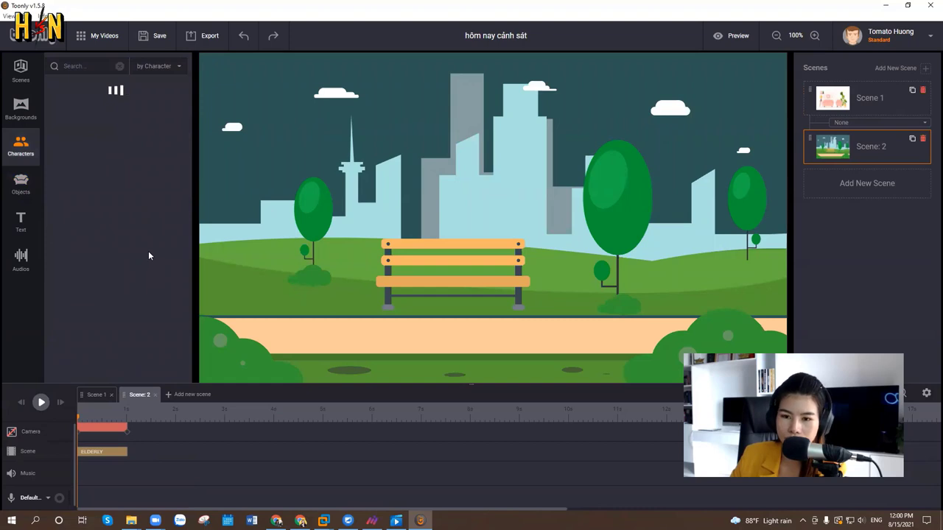
{"action": "scroll", "coordinate": [147, 221], "scroll_direction": "down", "scroll_amount": 6}
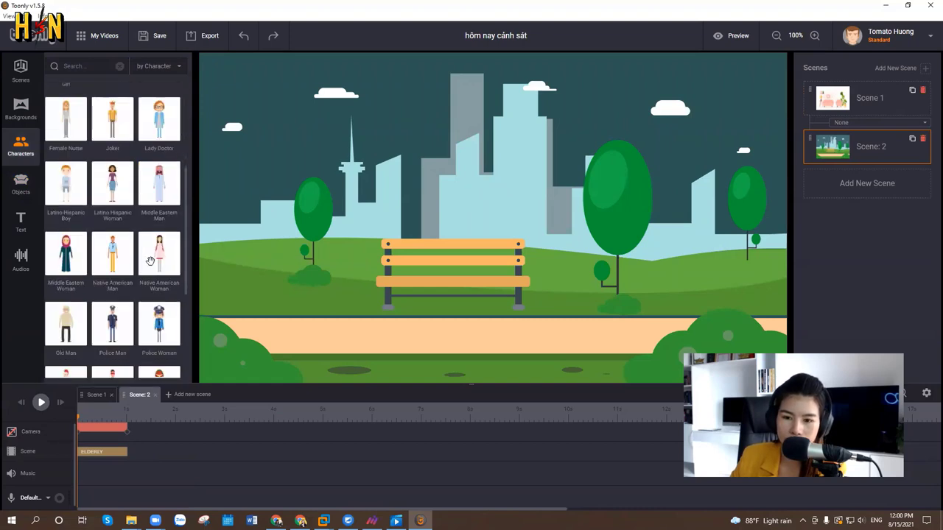
{"action": "left_click_drag", "start_coordinate": [167, 95], "coordinate": [319, 235]}
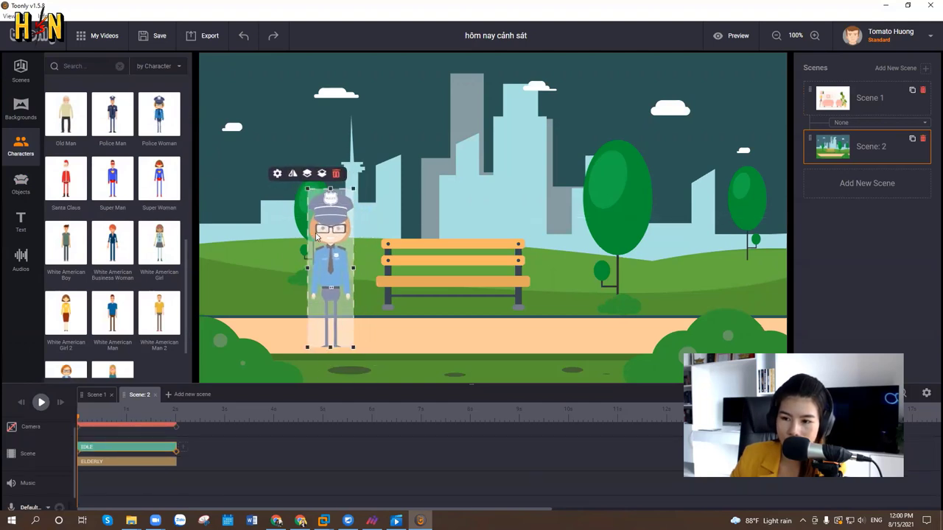
Step: Change the policewoman's animation type to Walking and save it
{"action": "left_click", "coordinate": [108, 448]}
{"action": "left_click", "coordinate": [200, 331]}
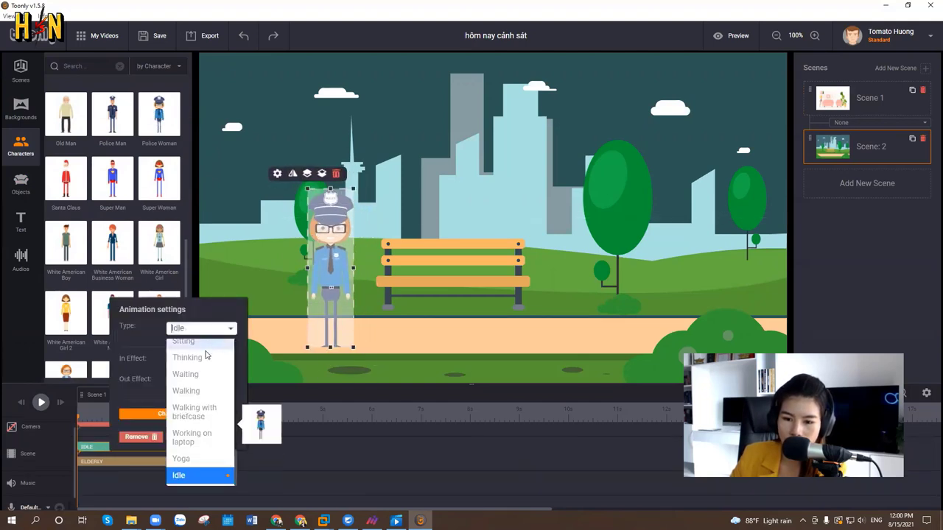
{"action": "left_click", "coordinate": [185, 391]}
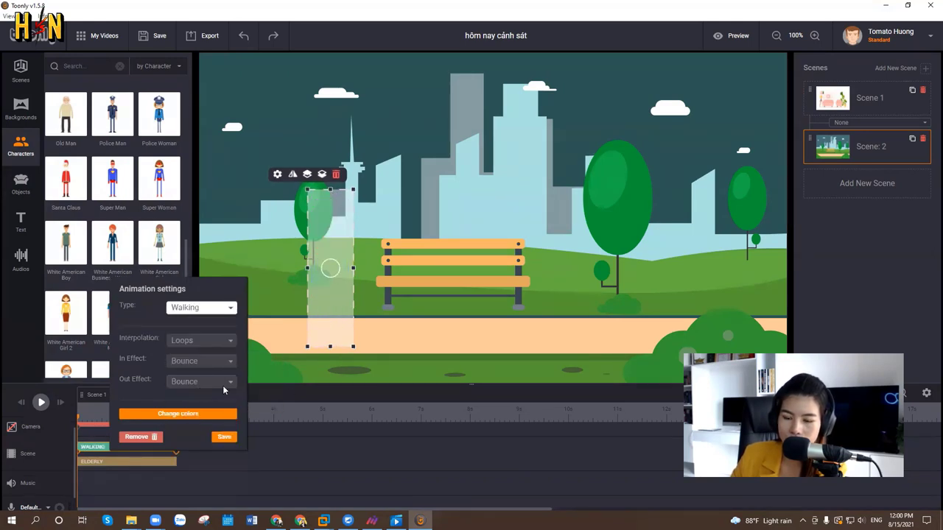
{"action": "left_click", "coordinate": [225, 439]}
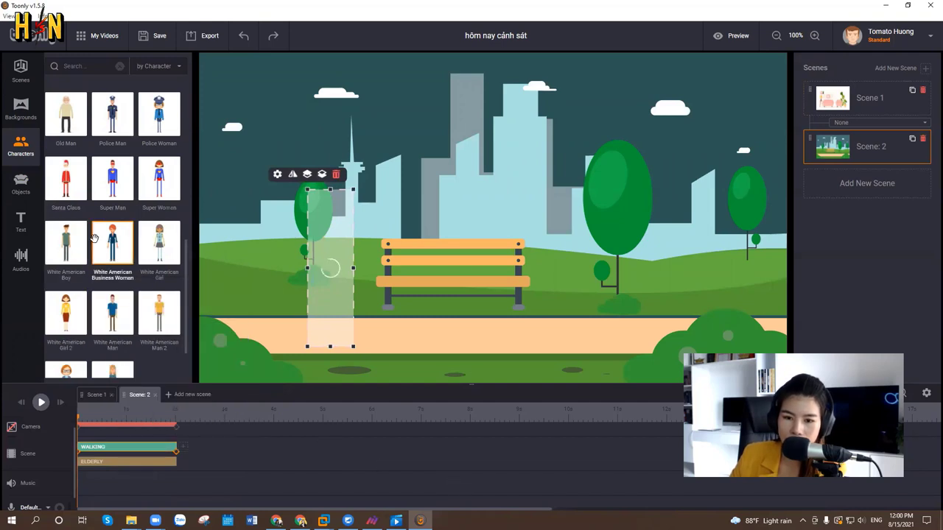
Step: Add the White American Woman 2 character right of the bench and shrink her to about three quarters of her original height
{"action": "scroll", "coordinate": [172, 344], "scroll_direction": "down", "scroll_amount": 2}
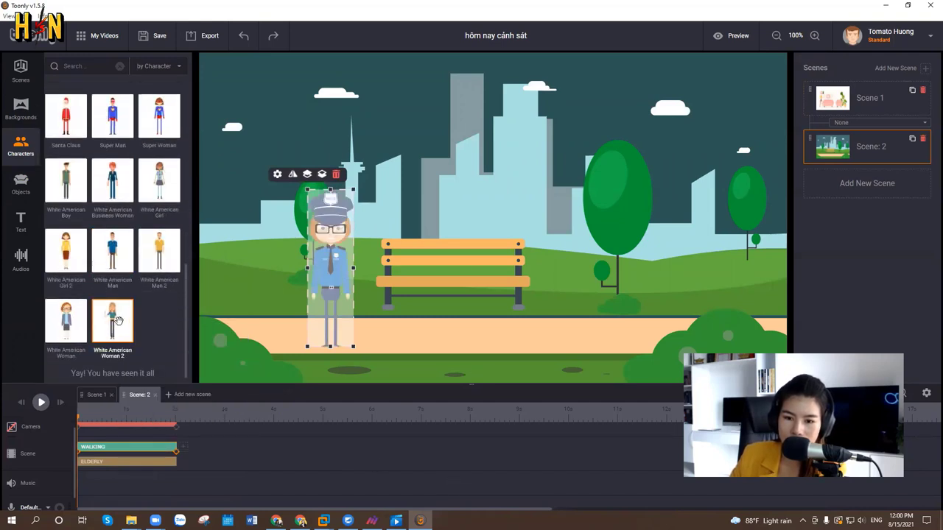
{"action": "left_click_drag", "start_coordinate": [117, 320], "coordinate": [573, 266]}
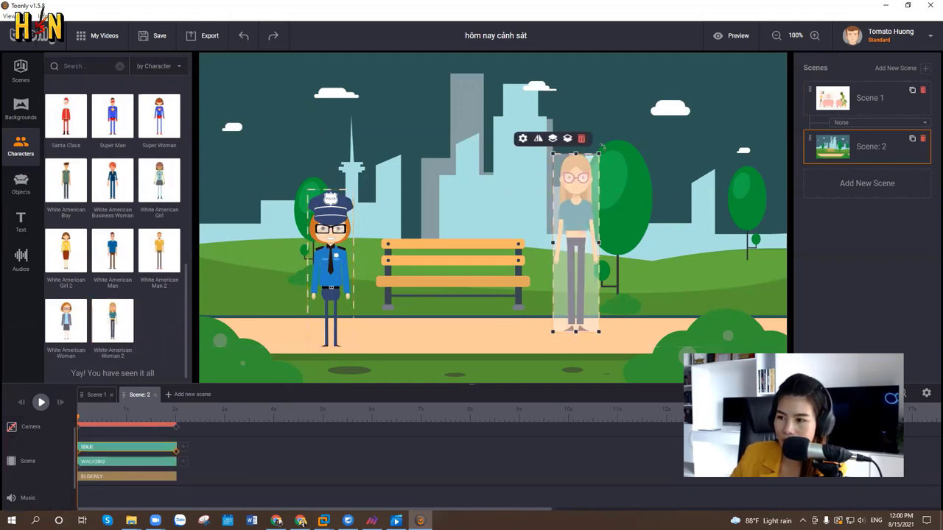
{"action": "left_click_drag", "start_coordinate": [600, 152], "coordinate": [586, 201]}
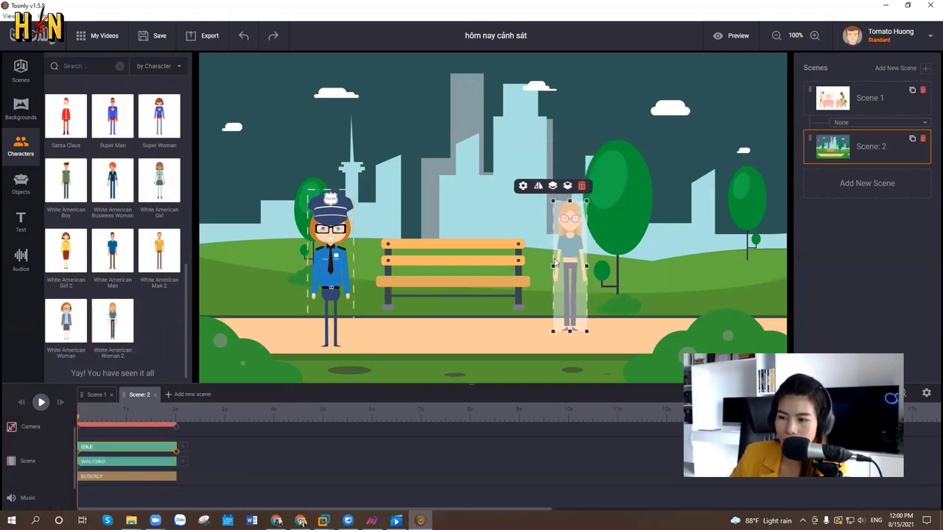
Step: Give the blonde woman the Yoga animation with the Happy emotion and preview the scene
{"action": "double_click", "coordinate": [562, 264]}
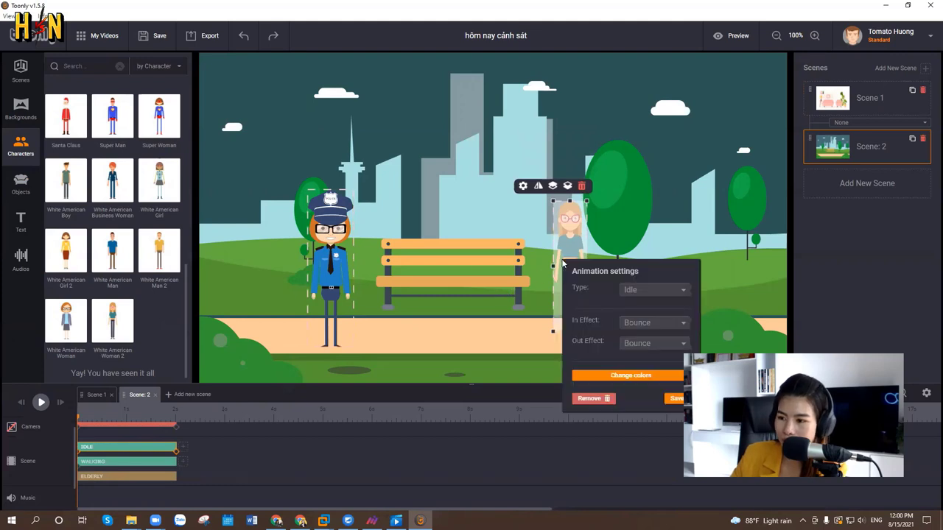
{"action": "left_click", "coordinate": [648, 291]}
{"action": "left_click", "coordinate": [651, 421]}
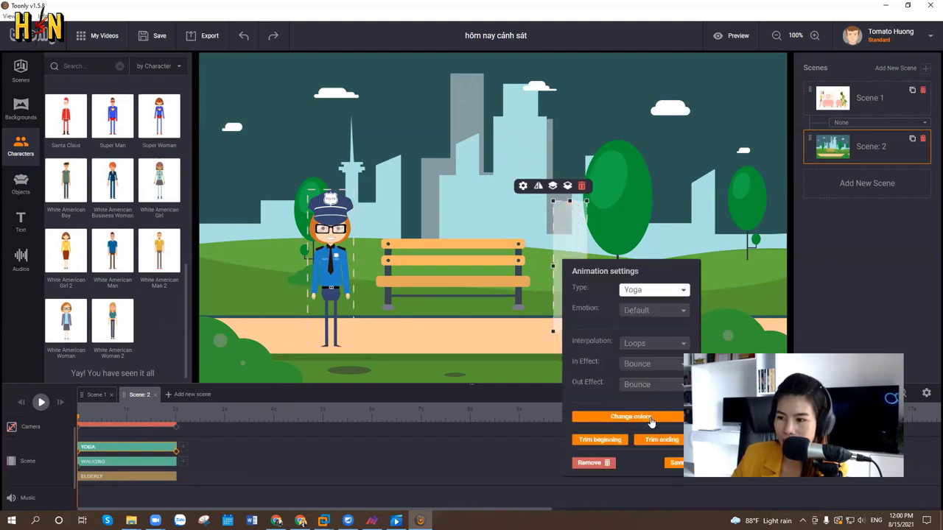
{"action": "left_click", "coordinate": [644, 311]}
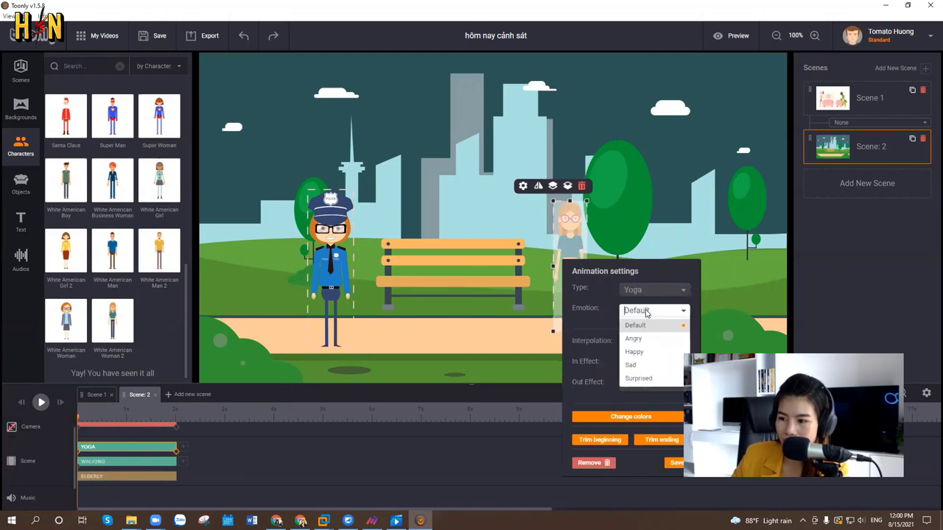
{"action": "left_click", "coordinate": [638, 352]}
{"action": "left_click", "coordinate": [674, 464]}
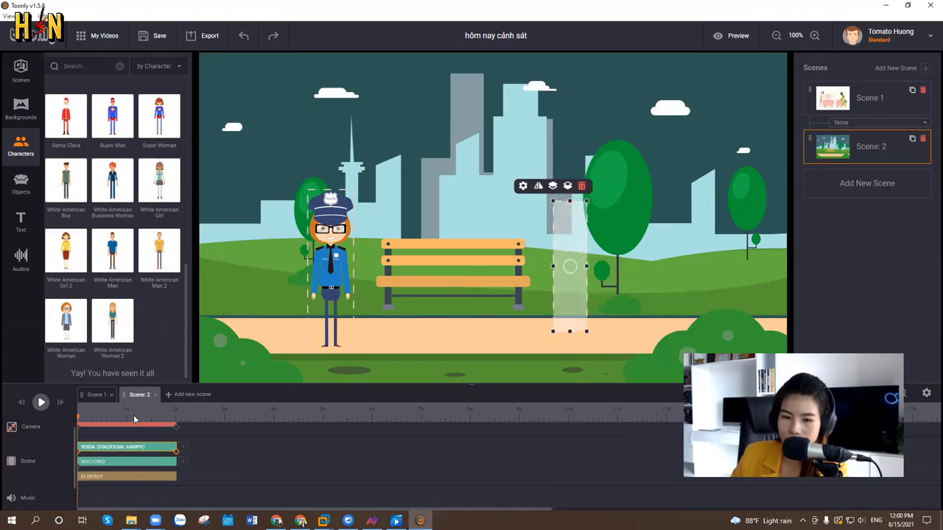
{"action": "left_click", "coordinate": [41, 403]}
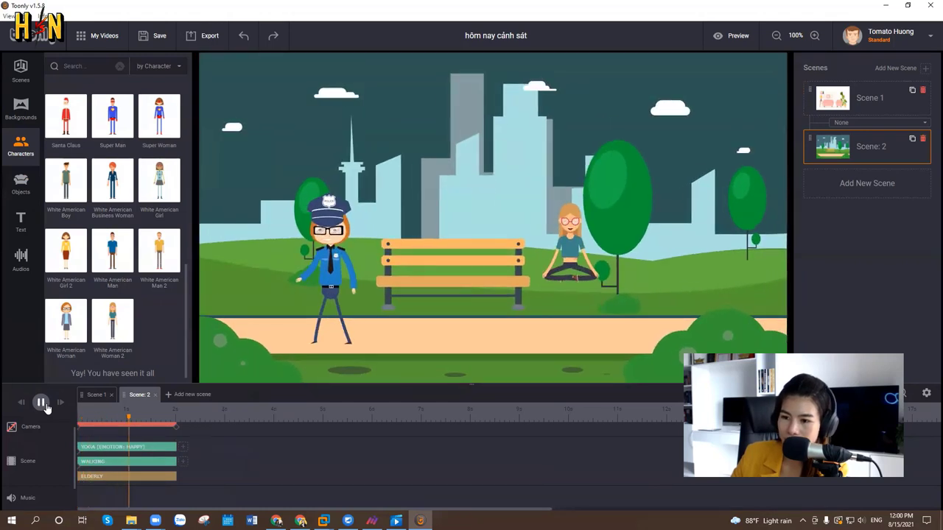
Step: Set both the in and out effects of the woman's Yoga clip to Instant and play the scene
{"action": "left_click", "coordinate": [106, 447]}
{"action": "left_click", "coordinate": [210, 335]}
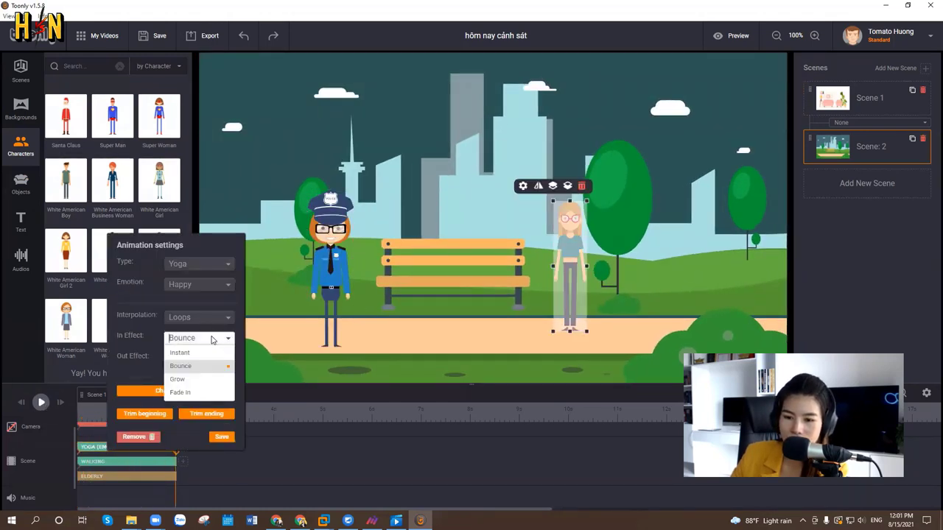
{"action": "left_click", "coordinate": [211, 357]}
{"action": "left_click", "coordinate": [211, 359]}
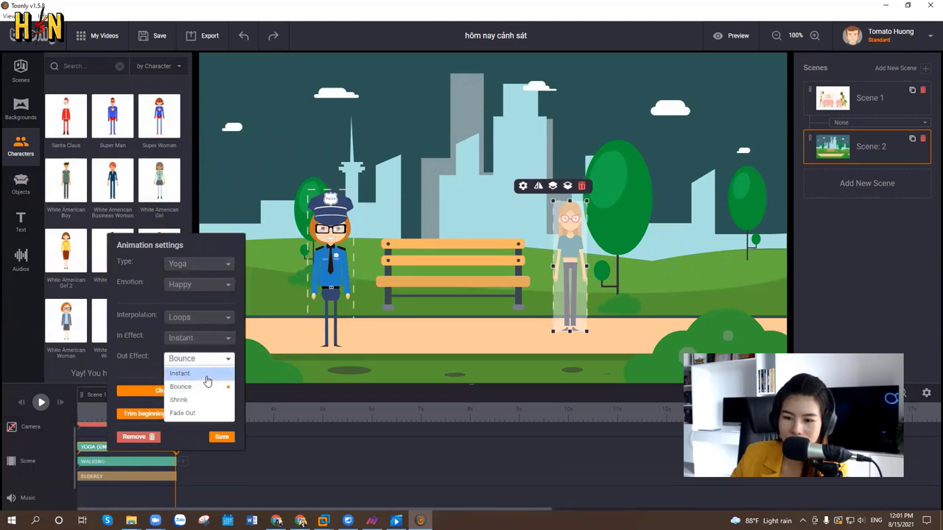
{"action": "left_click", "coordinate": [208, 372]}
{"action": "left_click", "coordinate": [222, 437]}
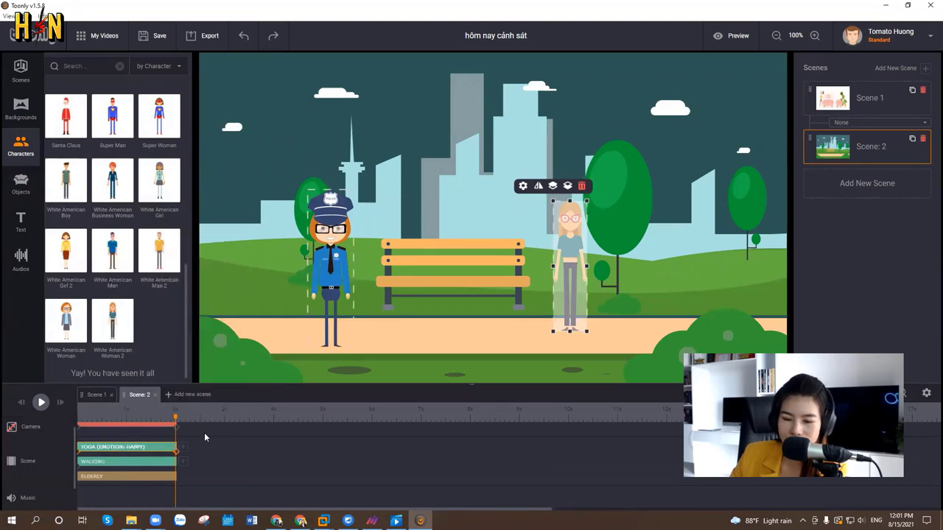
{"action": "left_click", "coordinate": [41, 403]}
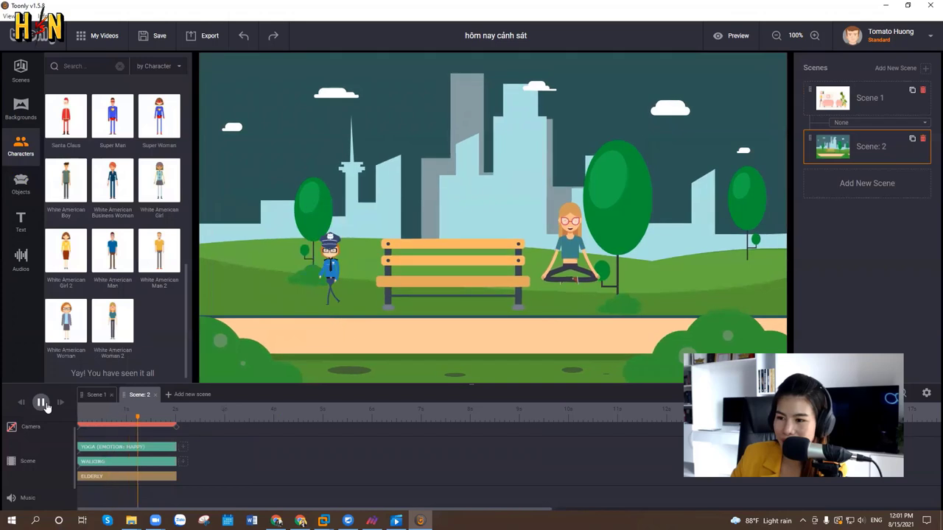
Step: Set the policewoman's Walking clip to Instant for both the in and out effects, and replay the scene
{"action": "left_click", "coordinate": [92, 462]}
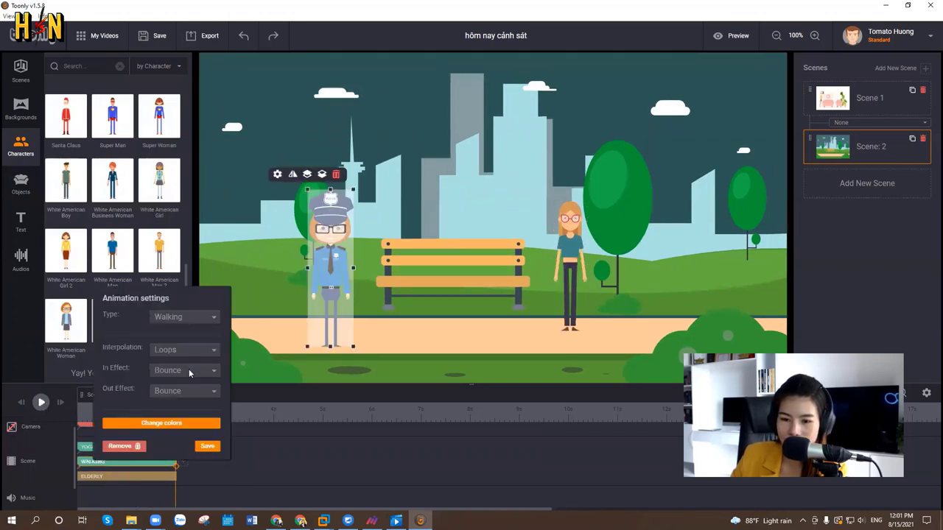
{"action": "left_click", "coordinate": [188, 370]}
{"action": "left_click", "coordinate": [189, 385]}
{"action": "left_click", "coordinate": [185, 391]}
{"action": "left_click", "coordinate": [185, 406]}
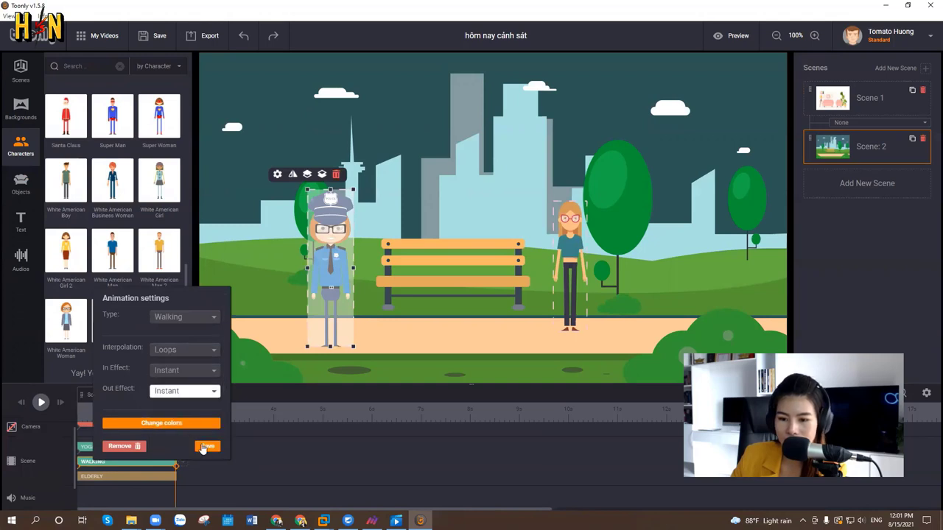
{"action": "left_click", "coordinate": [207, 446]}
{"action": "left_click", "coordinate": [41, 403]}
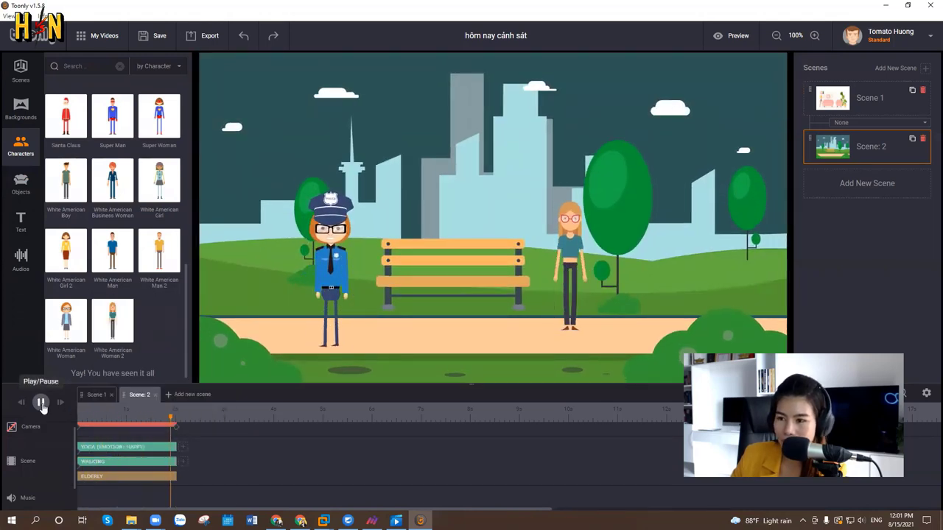
Step: Move the blonde woman down level with the policewoman's feet, append a Dancing animation after her Yoga clip and preview it
{"action": "left_click", "coordinate": [582, 290]}
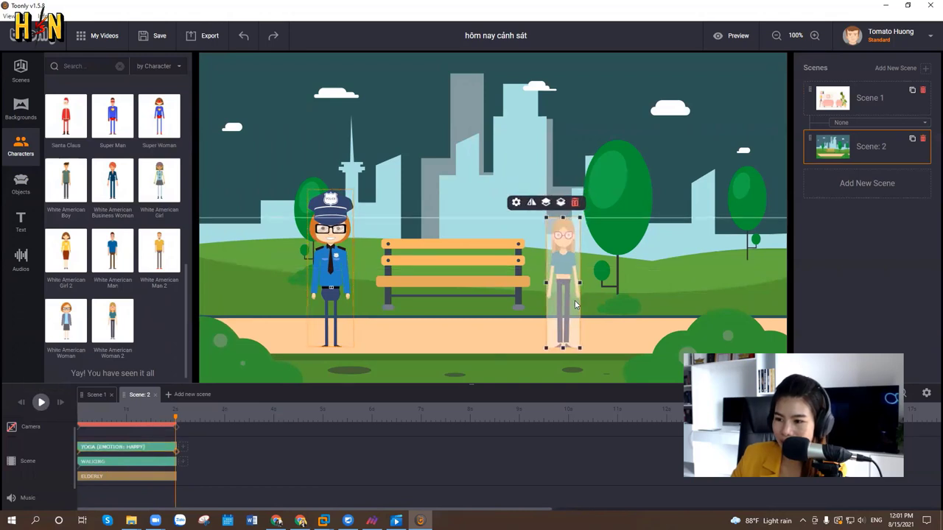
{"action": "left_click", "coordinate": [182, 451]}
{"action": "left_click", "coordinate": [274, 425]}
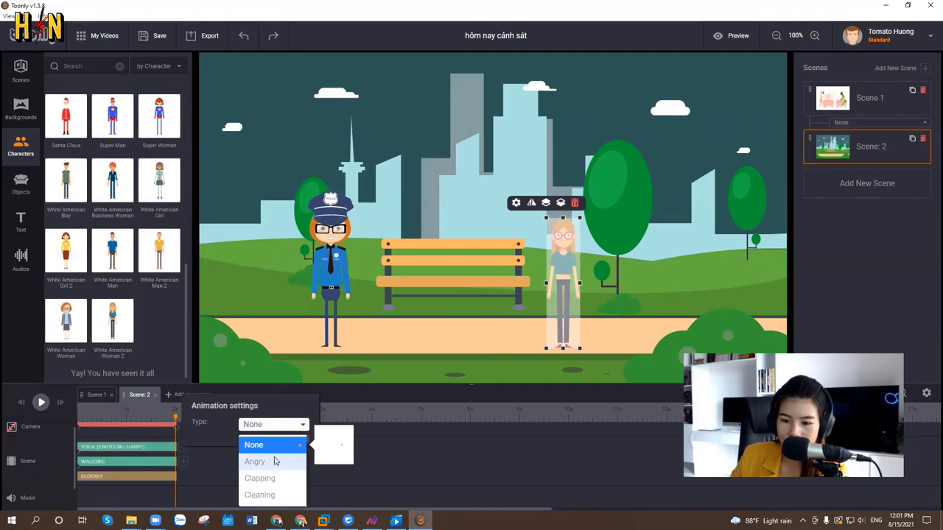
{"action": "scroll", "coordinate": [274, 461], "scroll_direction": "down", "scroll_amount": 1}
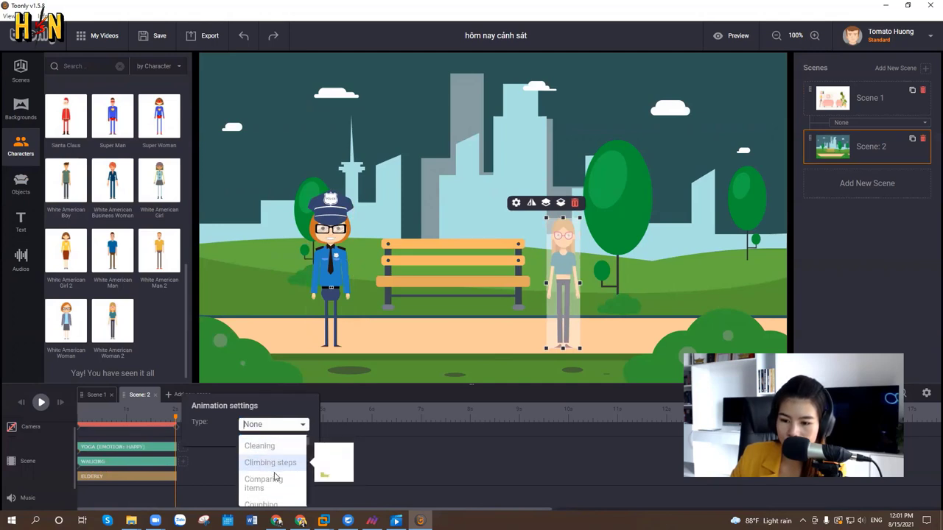
{"action": "scroll", "coordinate": [276, 488], "scroll_direction": "down", "scroll_amount": 2}
{"action": "scroll", "coordinate": [282, 478], "scroll_direction": "down", "scroll_amount": 3}
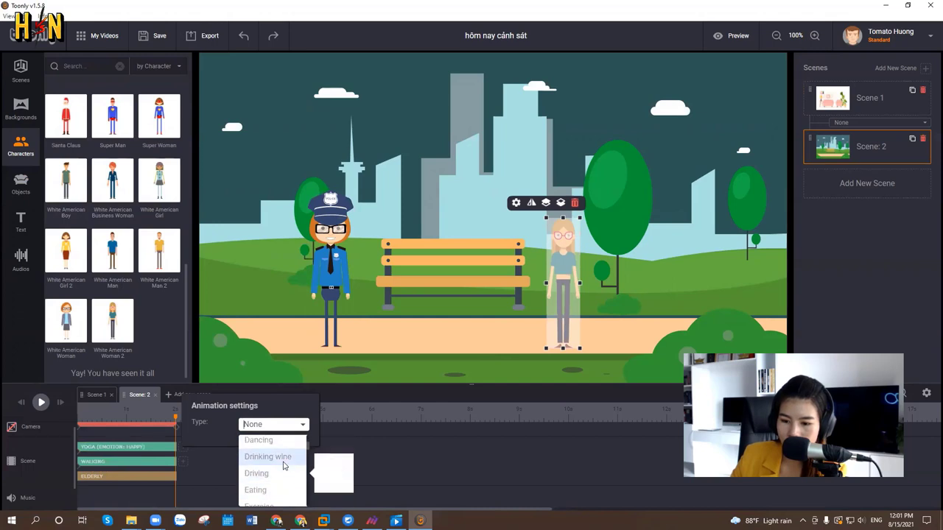
{"action": "scroll", "coordinate": [272, 464], "scroll_direction": "up", "scroll_amount": 2}
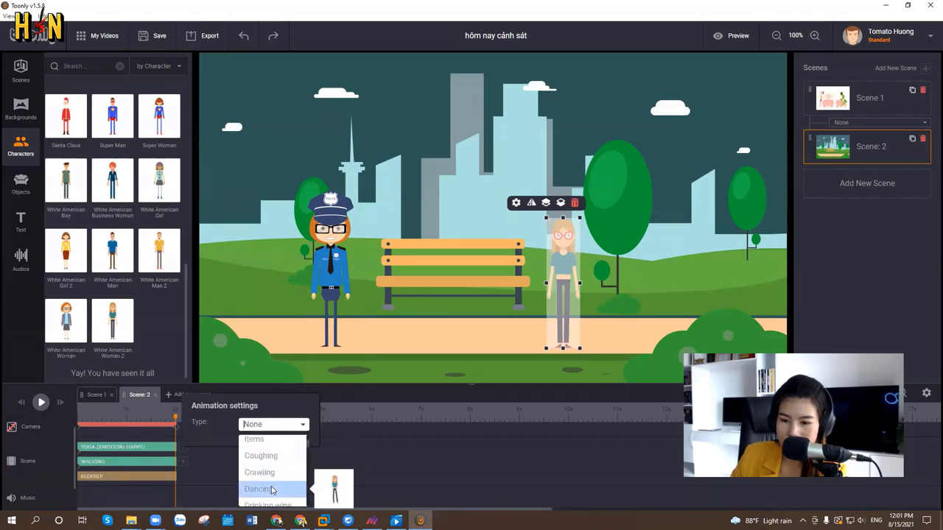
{"action": "left_click", "coordinate": [271, 488]}
{"action": "left_click", "coordinate": [40, 403]}
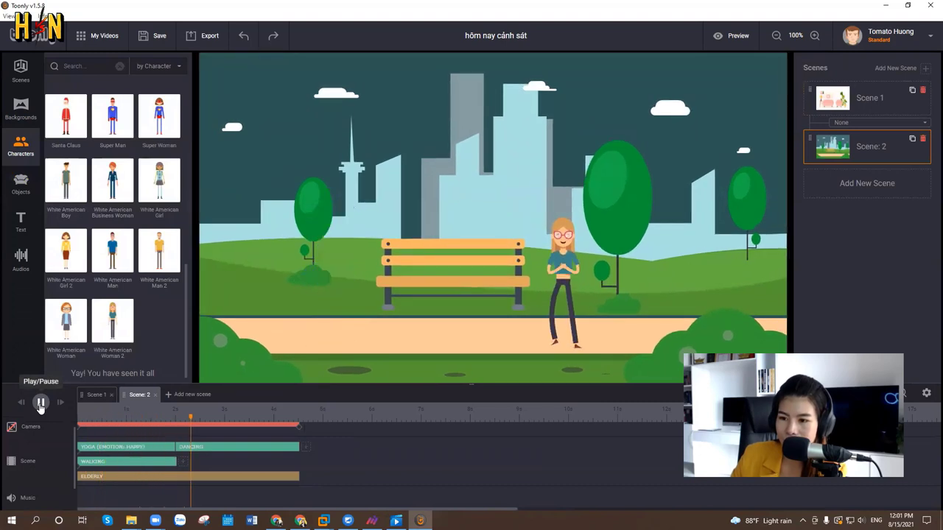
Step: Append a Hands up animation after the policewoman's Walking clip and preview the scene
{"action": "left_click", "coordinate": [182, 464]}
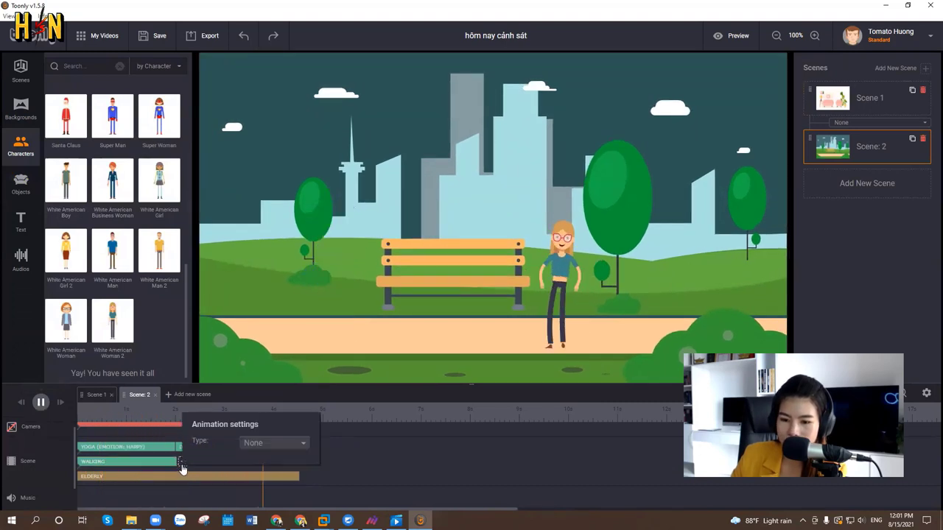
{"action": "left_click", "coordinate": [247, 443]}
{"action": "scroll", "coordinate": [274, 383], "scroll_direction": "down", "scroll_amount": 5}
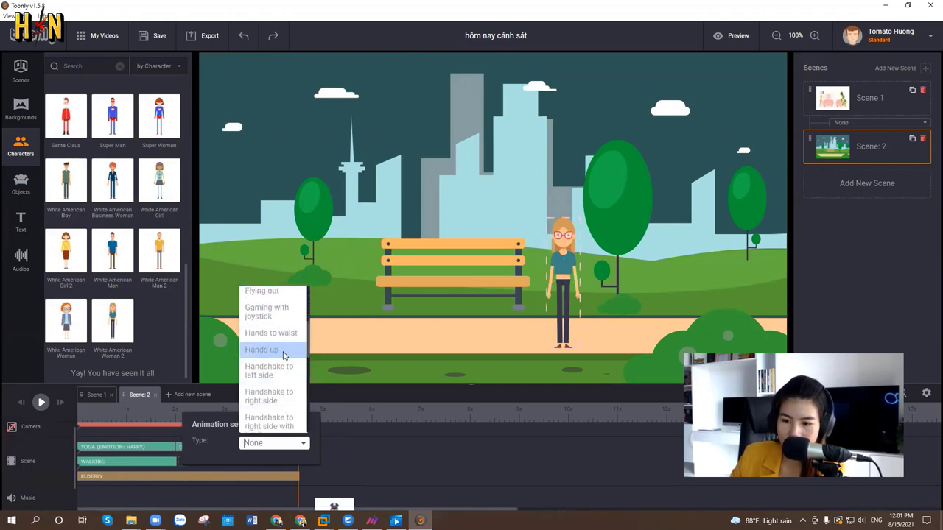
{"action": "left_click", "coordinate": [284, 352]}
{"action": "left_click", "coordinate": [41, 402]}
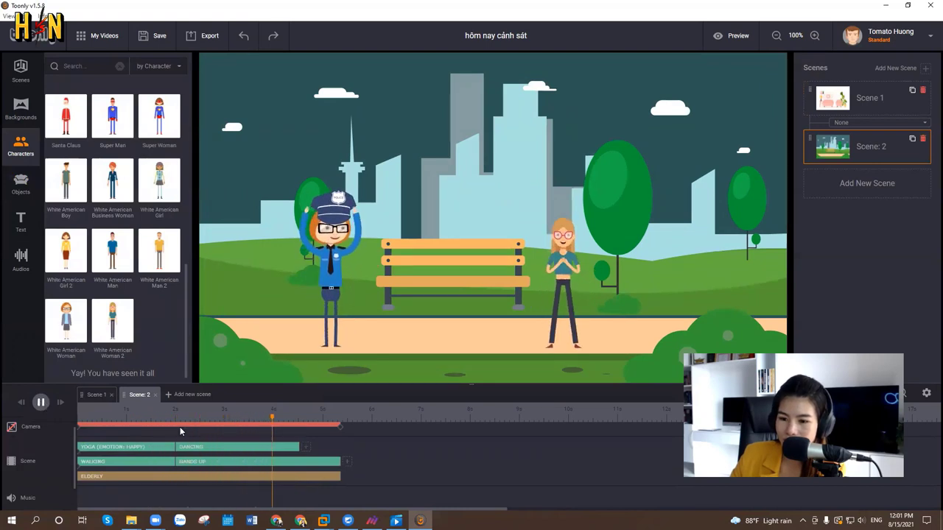
Step: Extend the woman's Dancing clip until it ends level with the policewoman's Hands up clip
{"action": "left_click", "coordinate": [288, 448]}
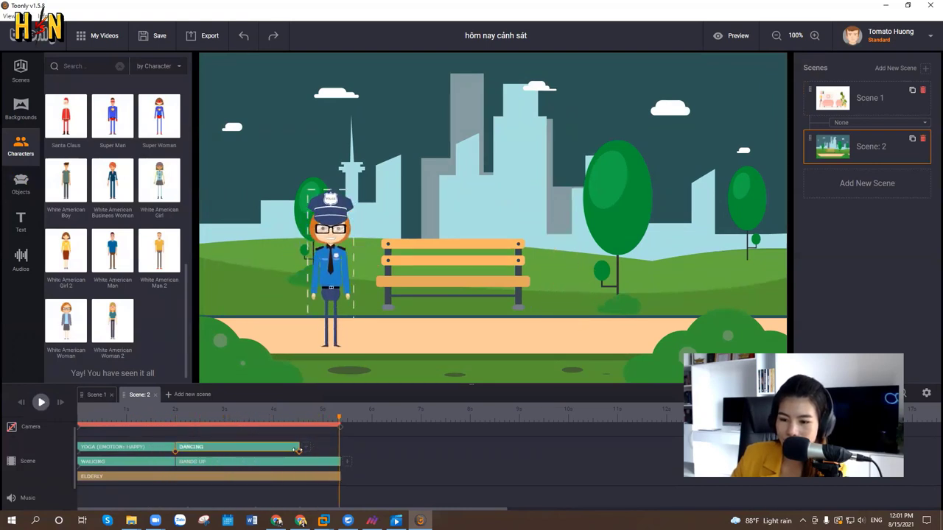
{"action": "left_click_drag", "start_coordinate": [298, 451], "coordinate": [328, 450]}
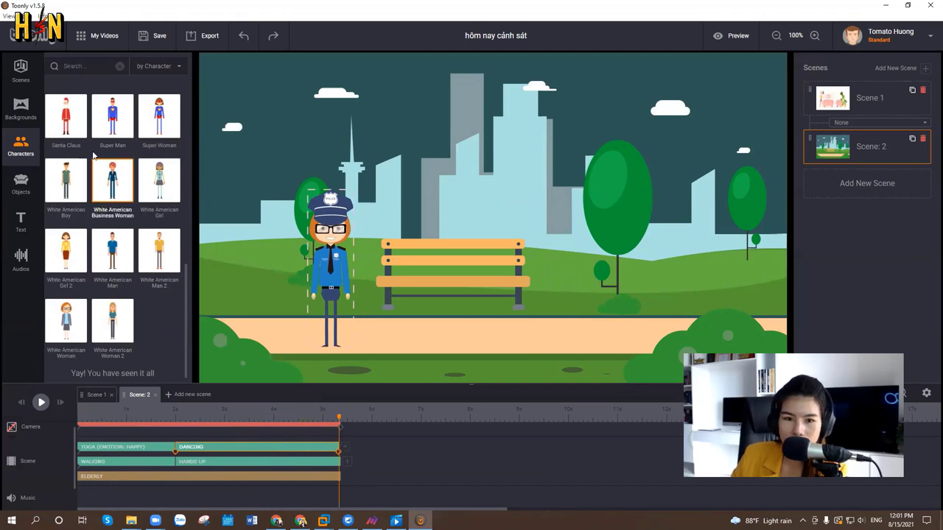
Step: Search the object library for "flower" and add the pink Flower Vase to the park scene beside the policewoman
{"action": "left_click", "coordinate": [21, 184]}
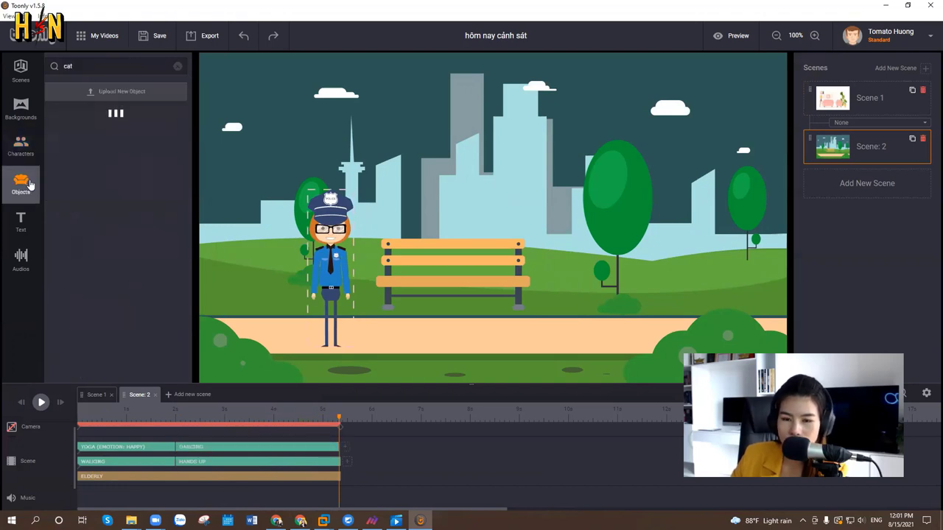
{"action": "left_click", "coordinate": [107, 66]}
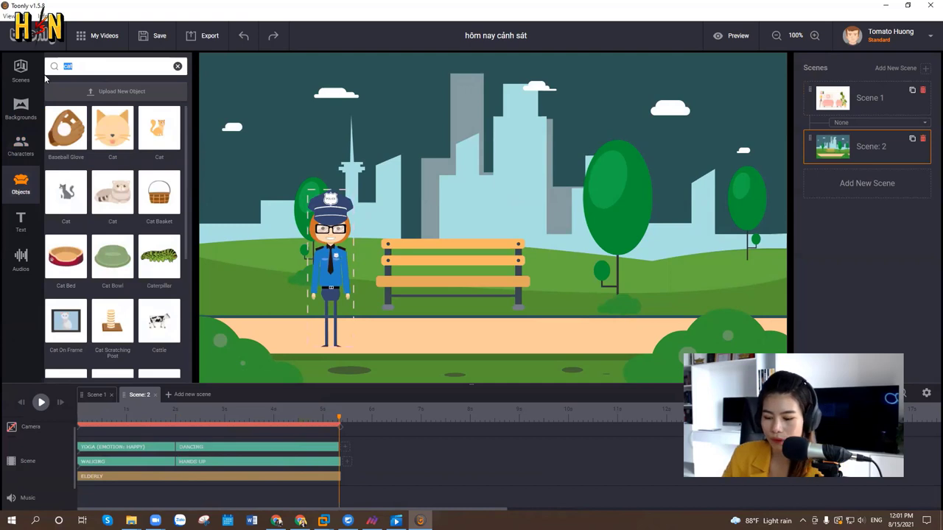
{"action": "type", "text": "t"}
{"action": "type", "text": "low"}
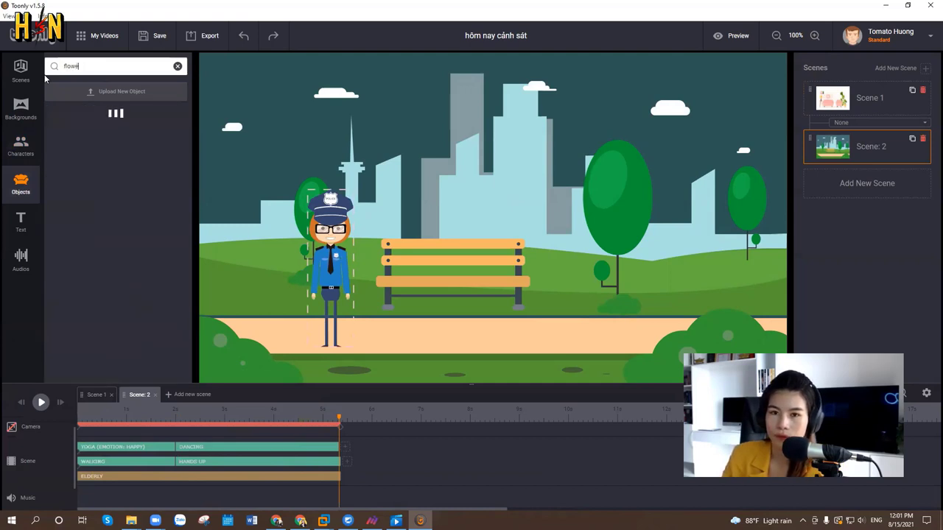
{"action": "type", "text": "er"}
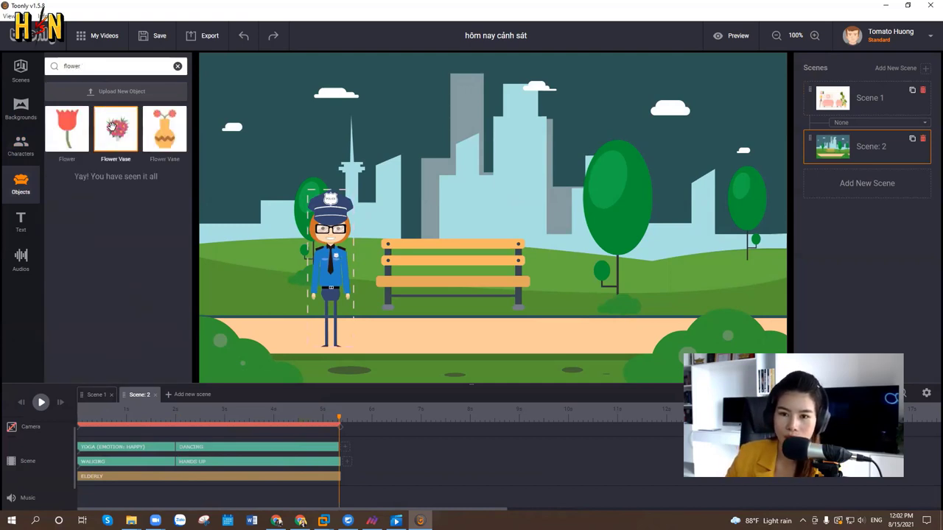
{"action": "left_click_drag", "start_coordinate": [112, 127], "coordinate": [429, 308]}
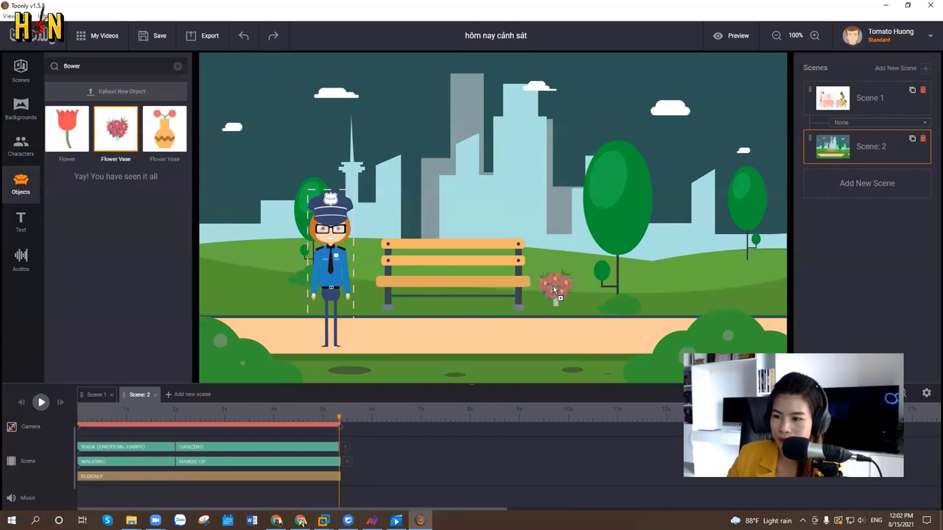
{"action": "left_click_drag", "start_coordinate": [494, 316], "coordinate": [435, 298]}
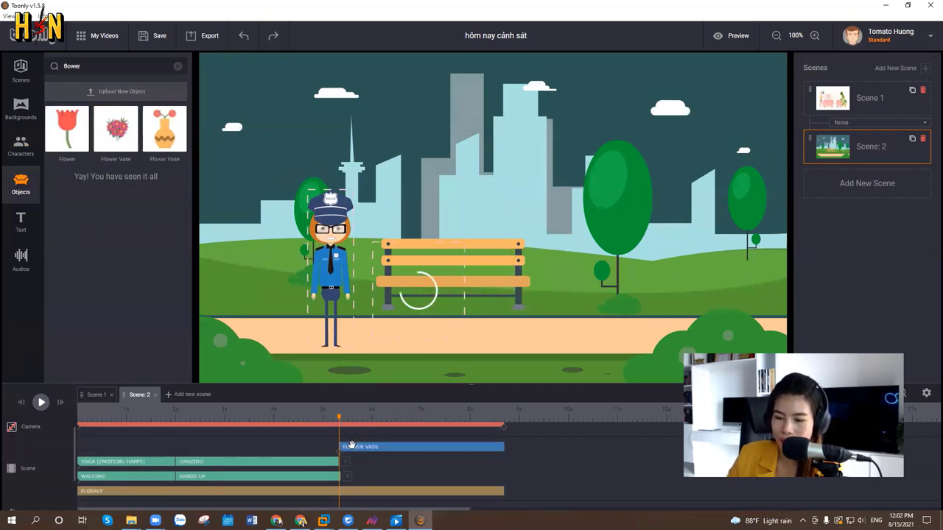
Step: Shift the Flower Vase clip to the scene's start and move the vase in front of the bench
{"action": "left_click_drag", "start_coordinate": [341, 447], "coordinate": [79, 433]}
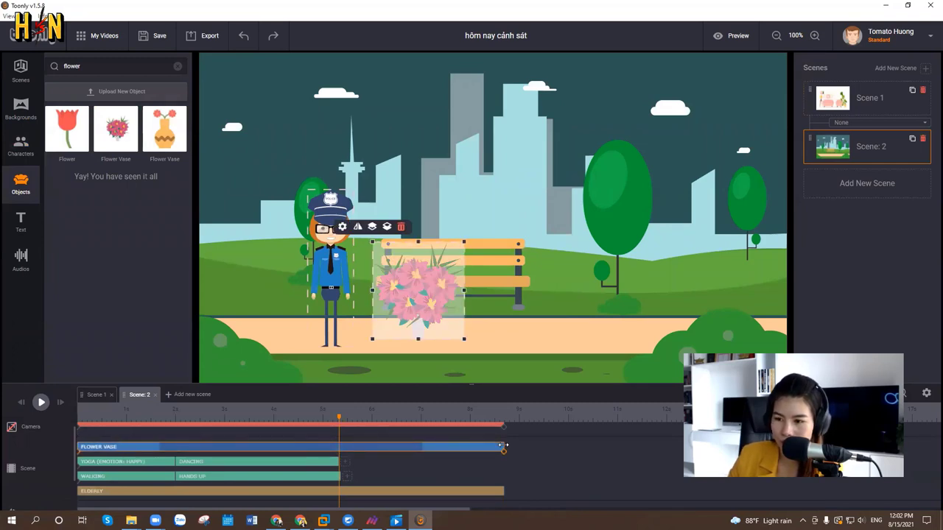
{"action": "left_click_drag", "start_coordinate": [425, 315], "coordinate": [447, 293]}
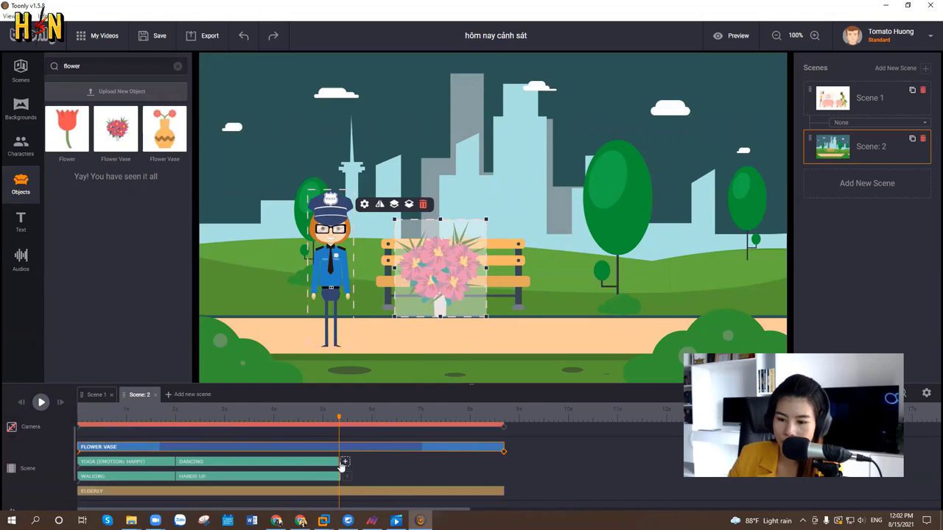
Step: Extend the woman's Dancing clip to the Flower Vase clip's end, append Holding a mobile after the policewoman's Hands up clip, and preview the scene
{"action": "left_click_drag", "start_coordinate": [341, 461], "coordinate": [503, 462]}
{"action": "left_click", "coordinate": [306, 477]}
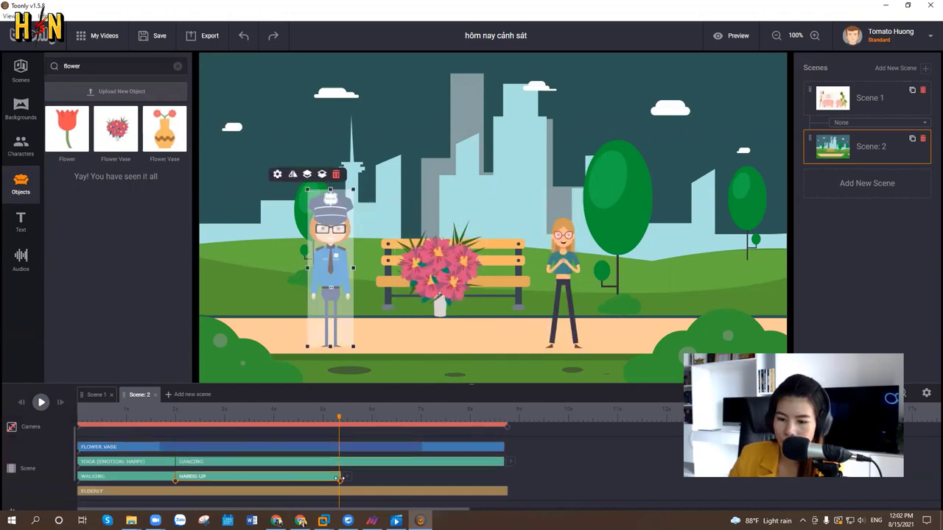
{"action": "left_click", "coordinate": [346, 478]}
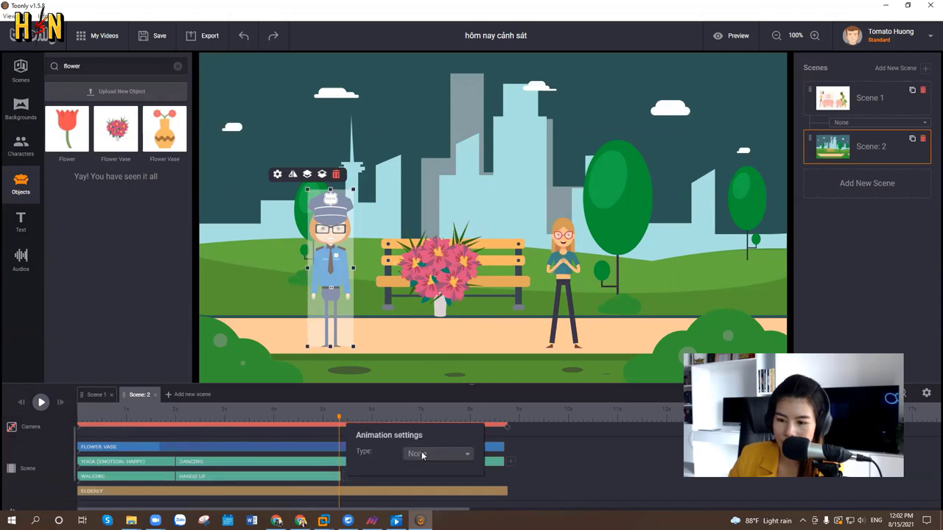
{"action": "left_click", "coordinate": [423, 454]}
{"action": "scroll", "coordinate": [457, 400], "scroll_direction": "down", "scroll_amount": 2}
{"action": "scroll", "coordinate": [457, 400], "scroll_direction": "down", "scroll_amount": 4}
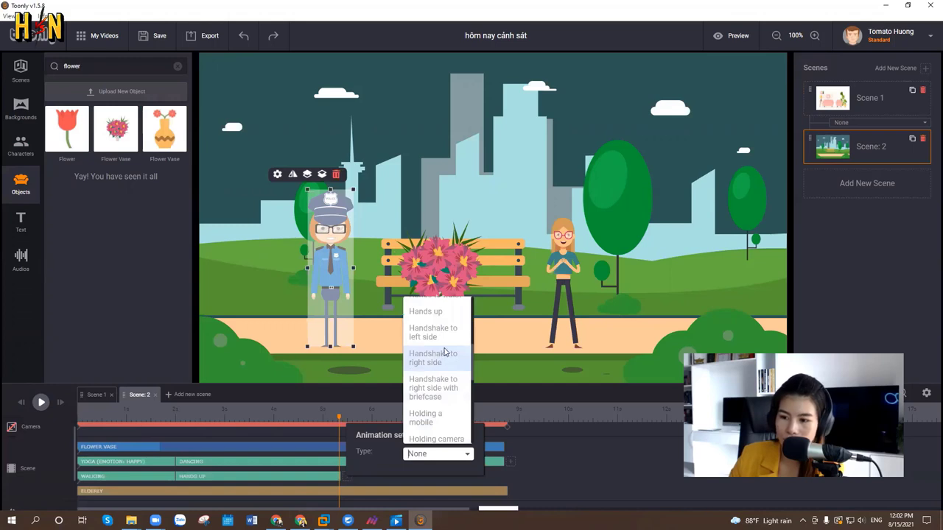
{"action": "scroll", "coordinate": [436, 372], "scroll_direction": "up", "scroll_amount": 3}
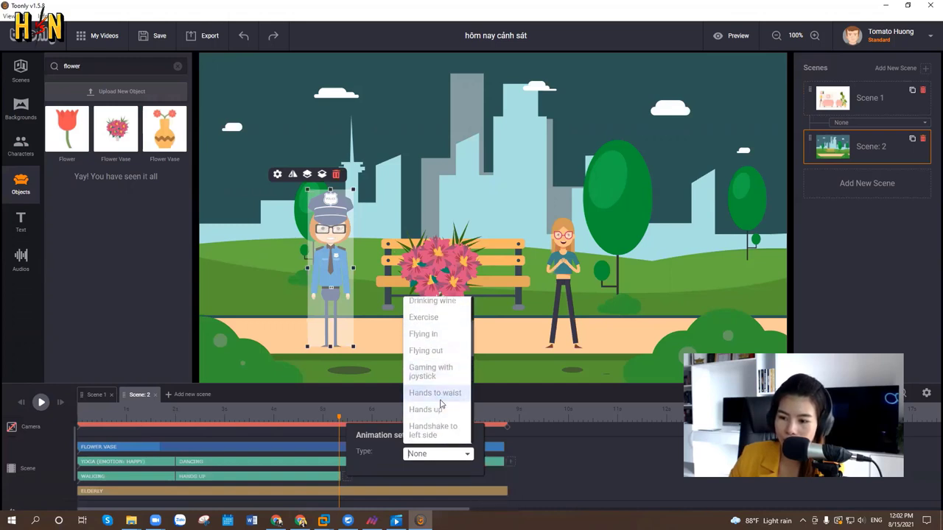
{"action": "scroll", "coordinate": [439, 405], "scroll_direction": "down", "scroll_amount": 3}
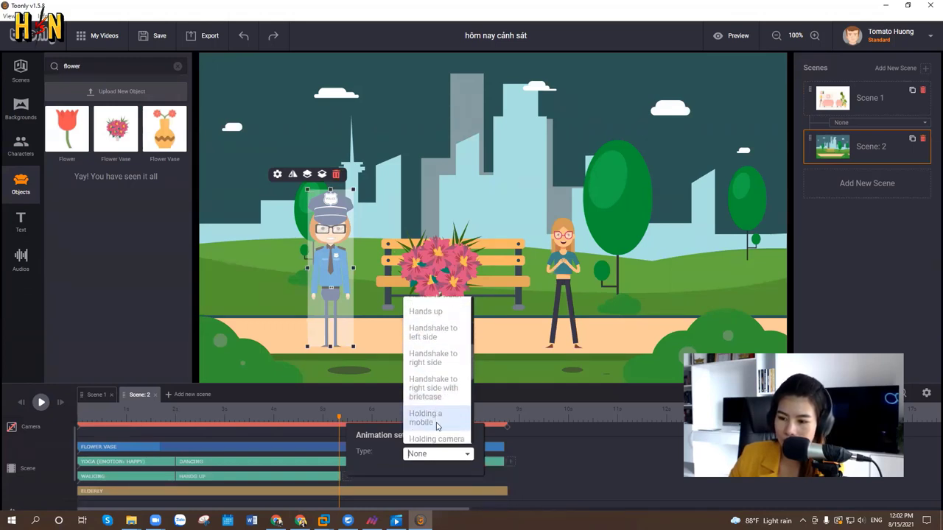
{"action": "left_click", "coordinate": [436, 417]}
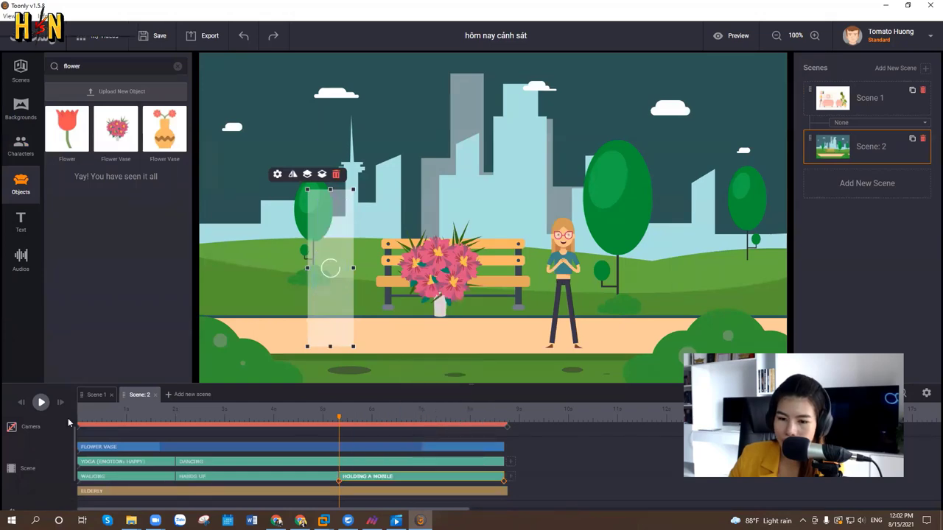
{"action": "left_click", "coordinate": [41, 402]}
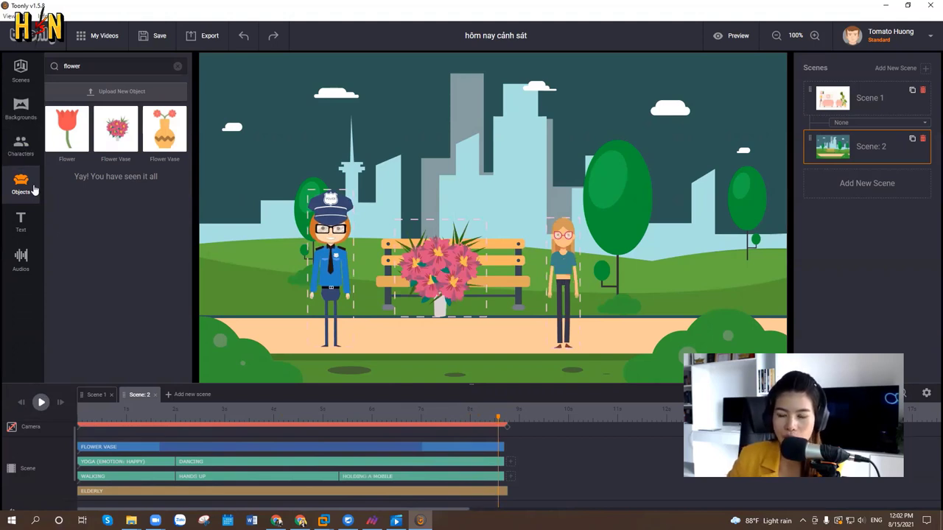
Step: Search the object library for "sky" and add the Lightning cloud above the policewoman in the park scene
{"action": "left_click", "coordinate": [178, 66]}
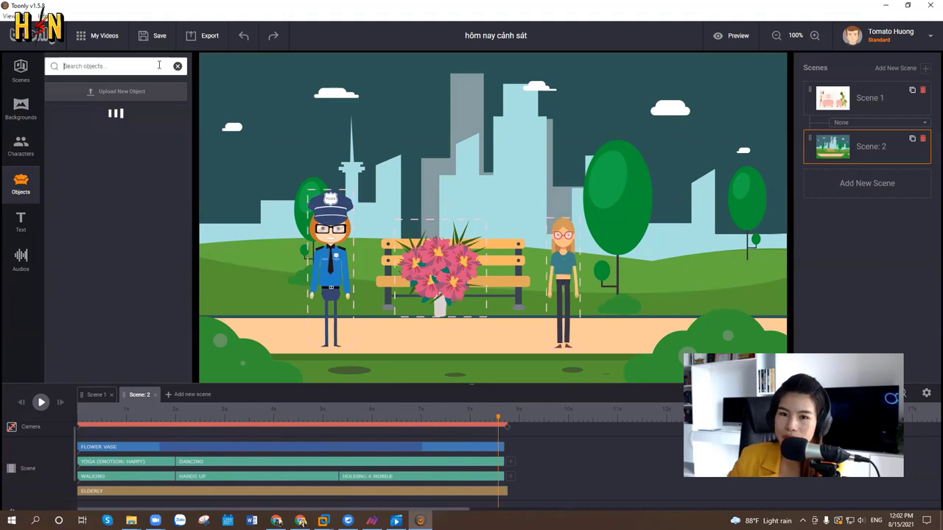
{"action": "type", "text": "s"}
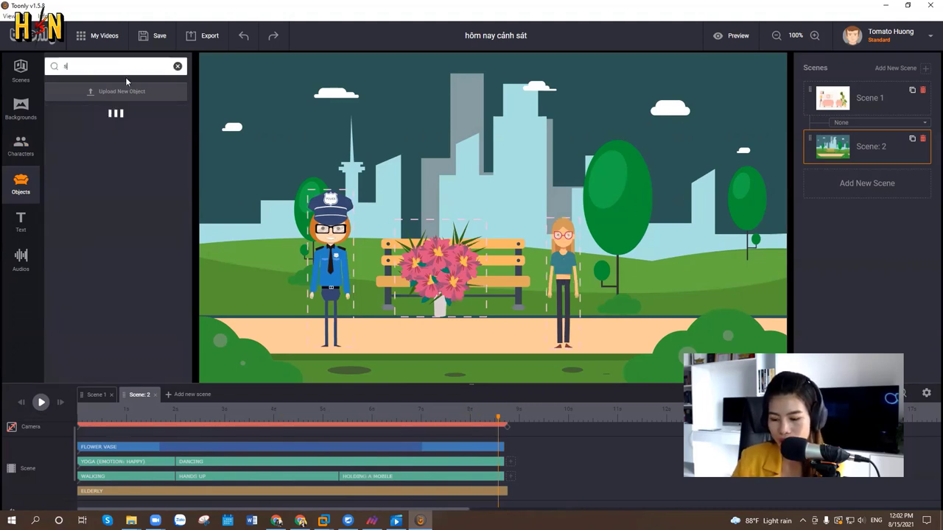
{"action": "type", "text": "ikky"}
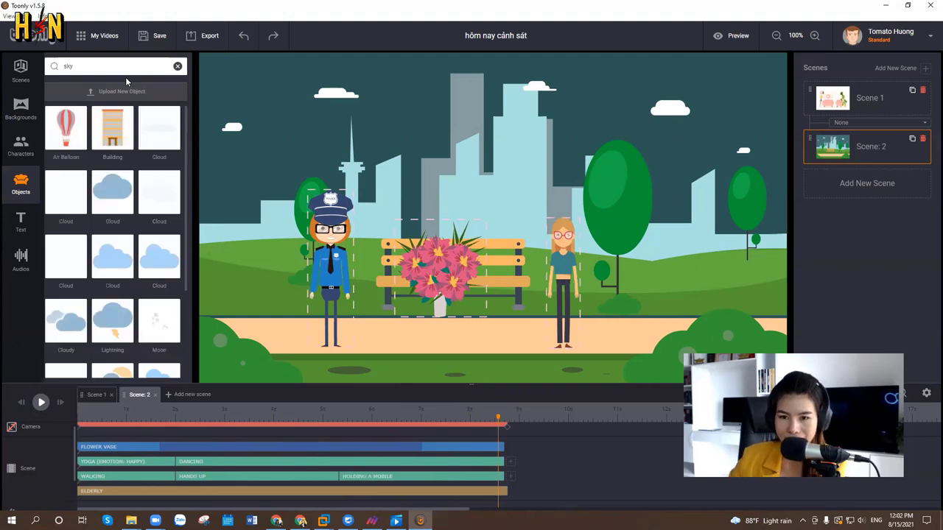
{"action": "scroll", "coordinate": [116, 314], "scroll_direction": "down", "scroll_amount": 3}
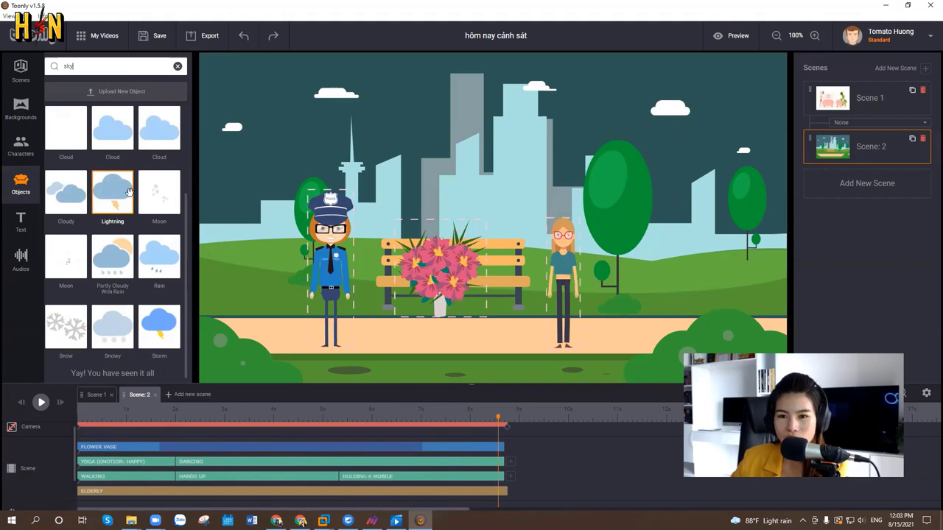
{"action": "left_click_drag", "start_coordinate": [118, 196], "coordinate": [262, 108]}
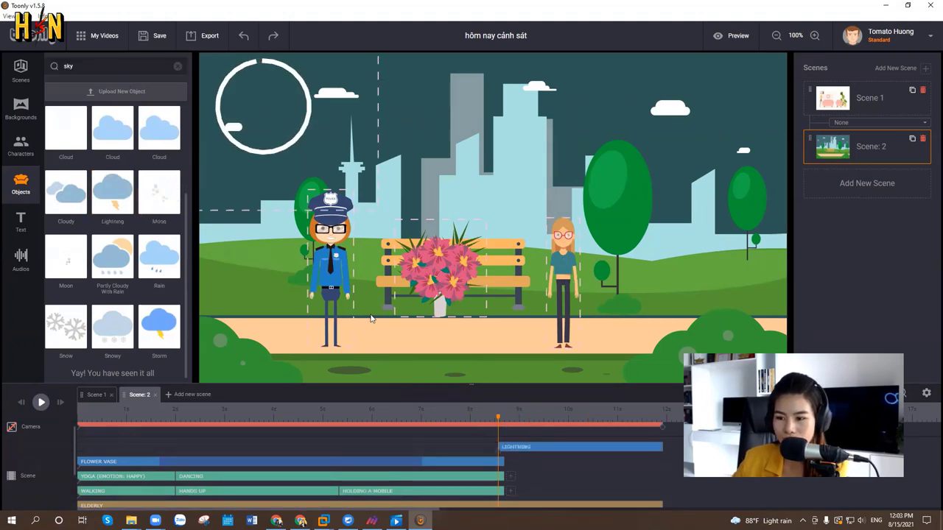
Step: Shift the Lightning clip earlier to end near the other clips, and shrink the cloud to fit in the sky above the policewoman
{"action": "left_click_drag", "start_coordinate": [532, 446], "coordinate": [366, 446]}
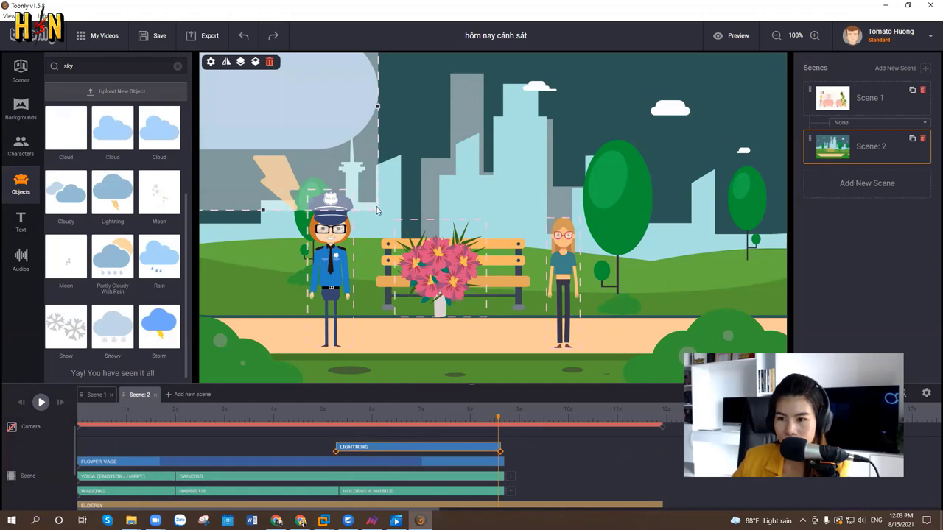
{"action": "left_click_drag", "start_coordinate": [378, 209], "coordinate": [322, 144]}
{"action": "left_click_drag", "start_coordinate": [352, 177], "coordinate": [312, 140]}
{"action": "left_click", "coordinate": [21, 221]}
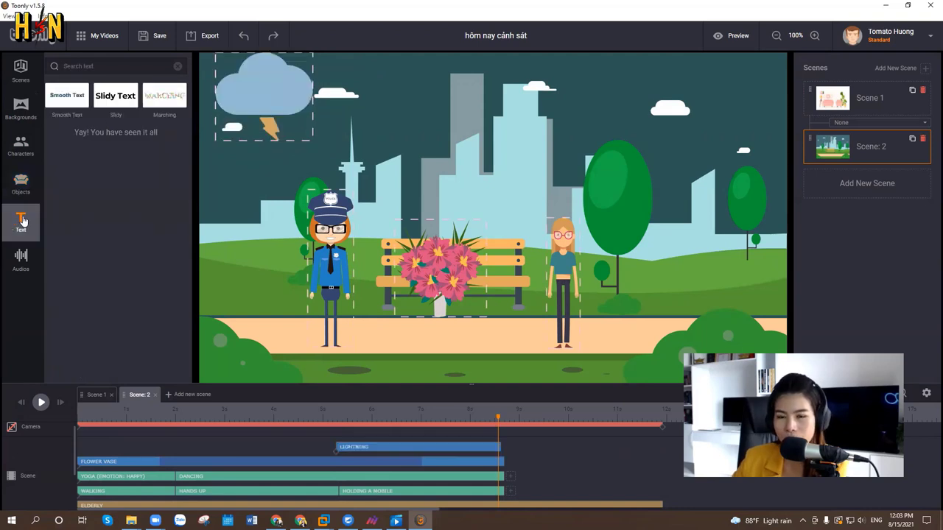
{"action": "left_click", "coordinate": [20, 258]}
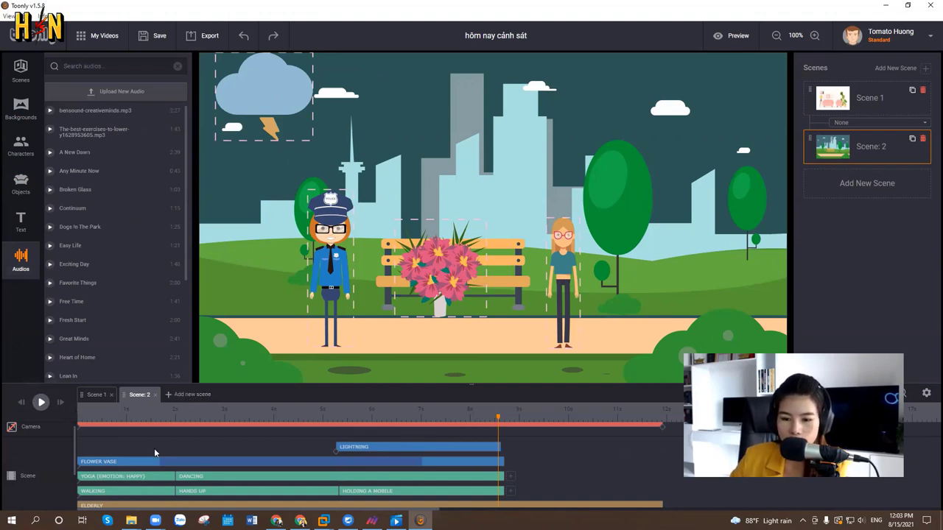
Step: Record a microphone voice-over starting from Scene 1 and running into Scene 2, and stop the recording
{"action": "left_click", "coordinate": [94, 395]}
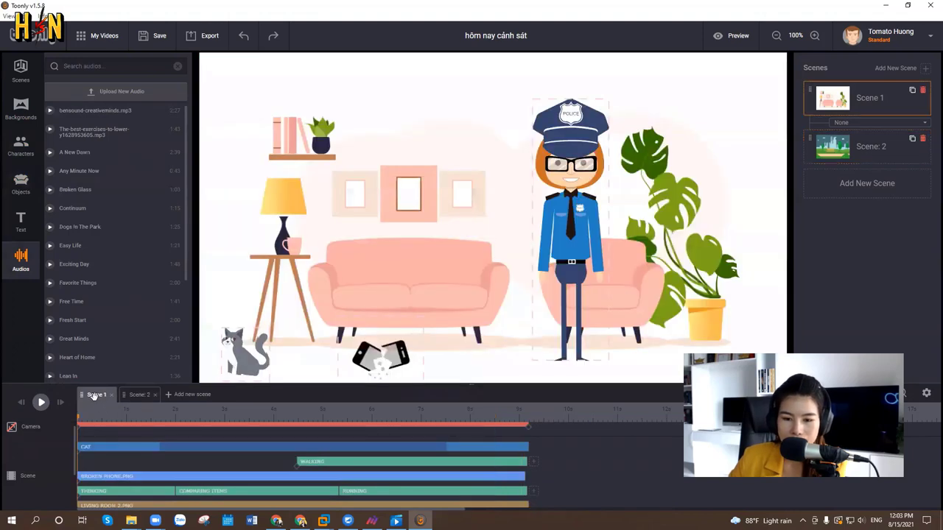
{"action": "scroll", "coordinate": [124, 435], "scroll_direction": "down", "scroll_amount": 3}
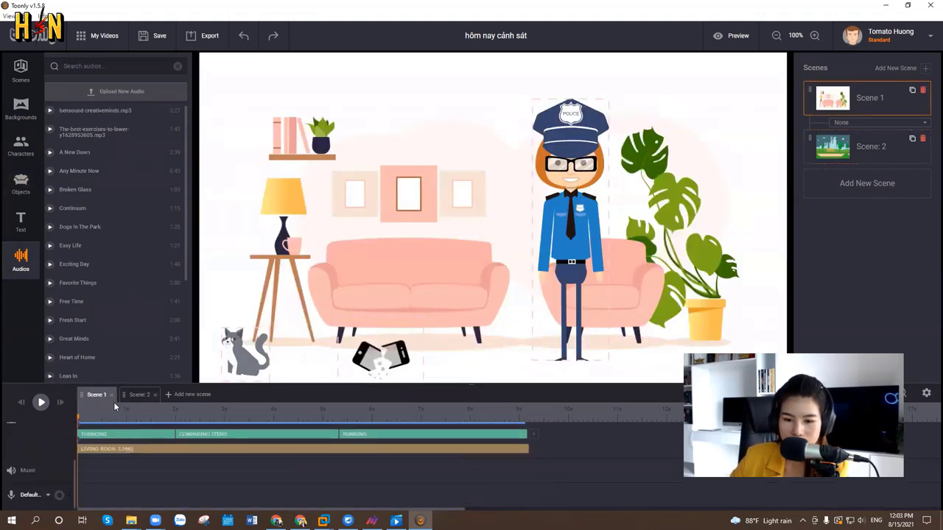
{"action": "left_click", "coordinate": [60, 498]}
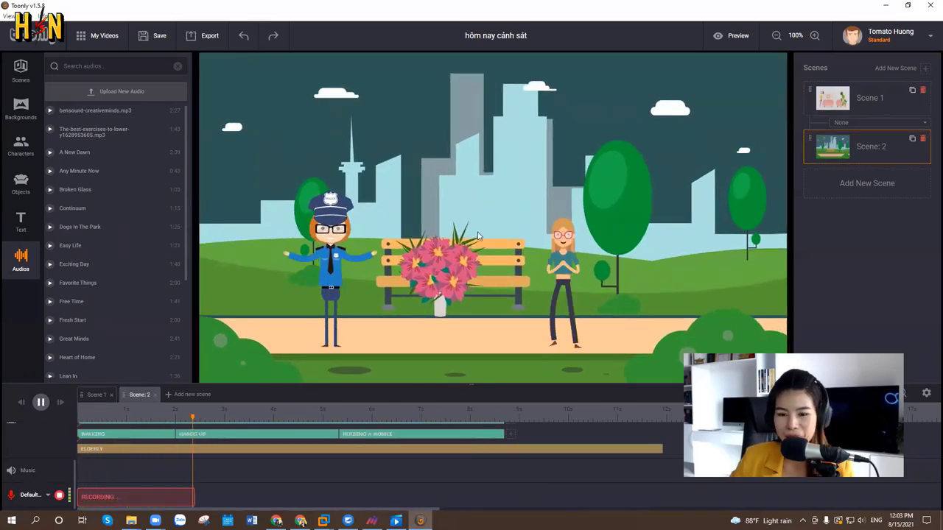
{"action": "left_click", "coordinate": [41, 403]}
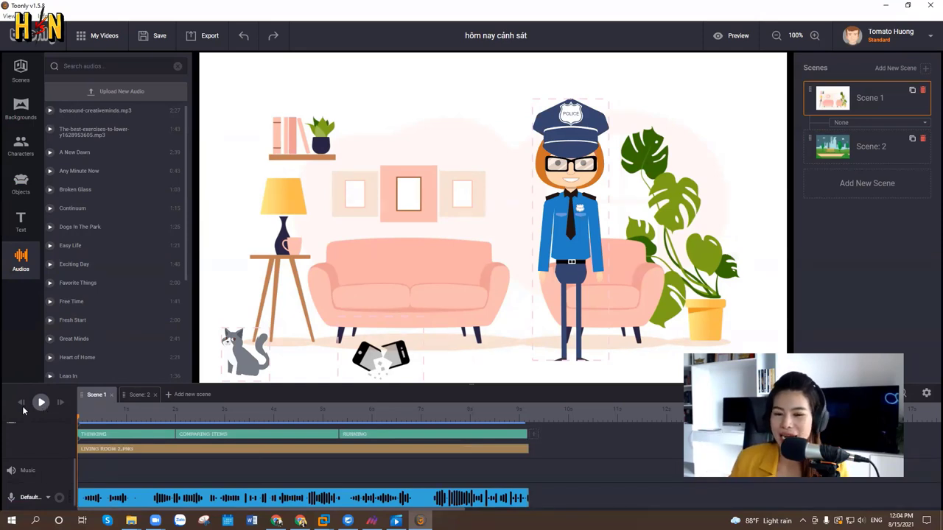
Step: Add the Continuum audio track to the Music lane at the start of Scene 1
{"action": "scroll", "coordinate": [34, 470], "scroll_direction": "down", "scroll_amount": 1}
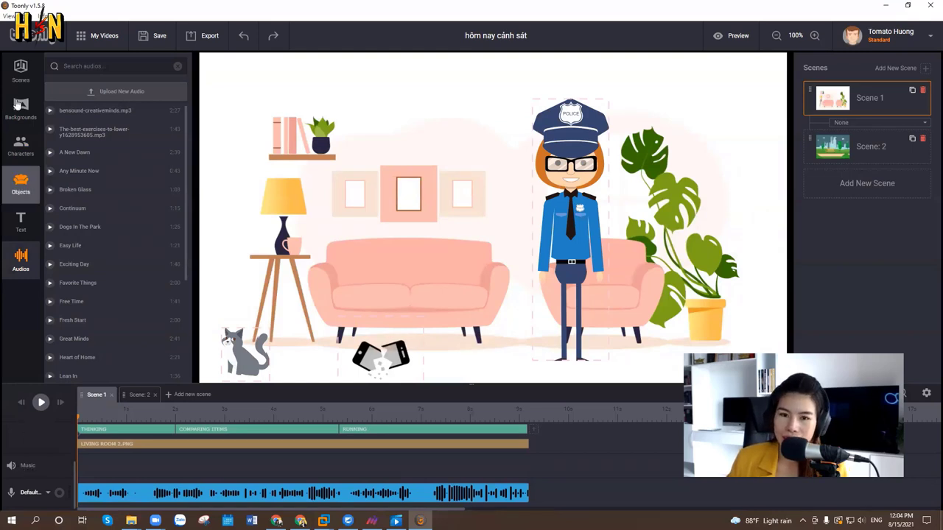
{"action": "left_click", "coordinate": [20, 259]}
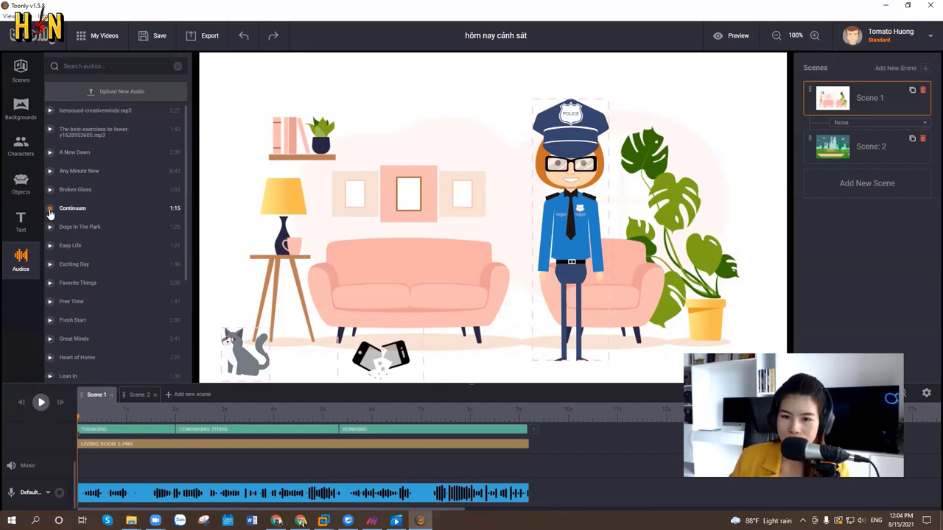
{"action": "left_click_drag", "start_coordinate": [70, 209], "coordinate": [103, 471]}
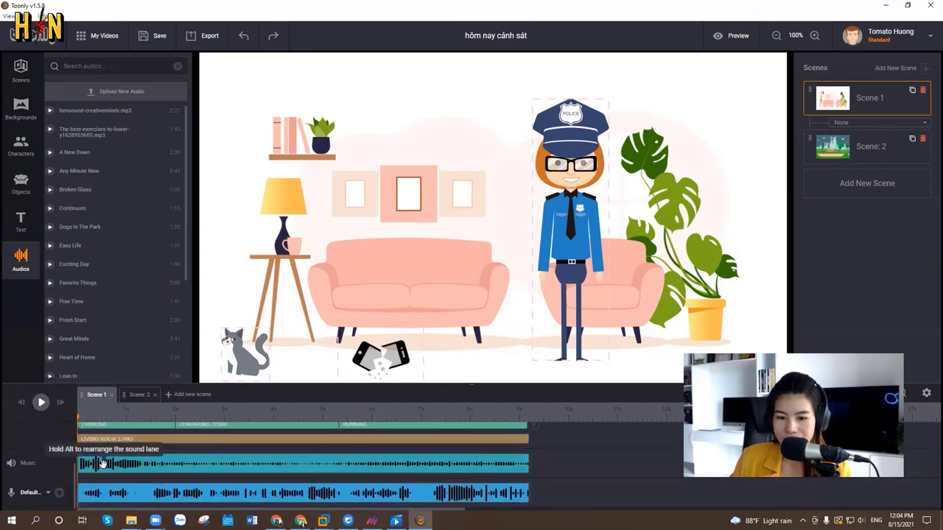
Step: Set the background music's volume to 9% and save its sound settings
{"action": "left_click", "coordinate": [104, 462]}
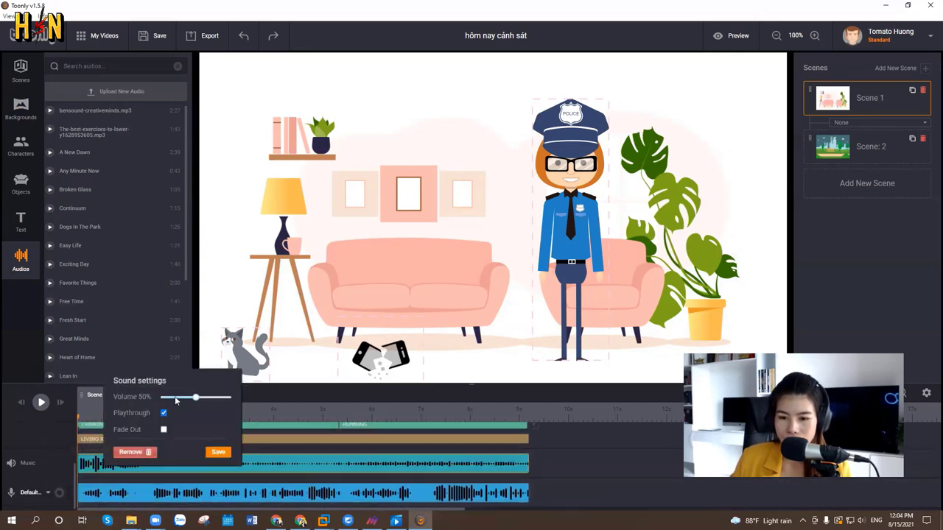
{"action": "left_click_drag", "start_coordinate": [193, 396], "coordinate": [167, 408]}
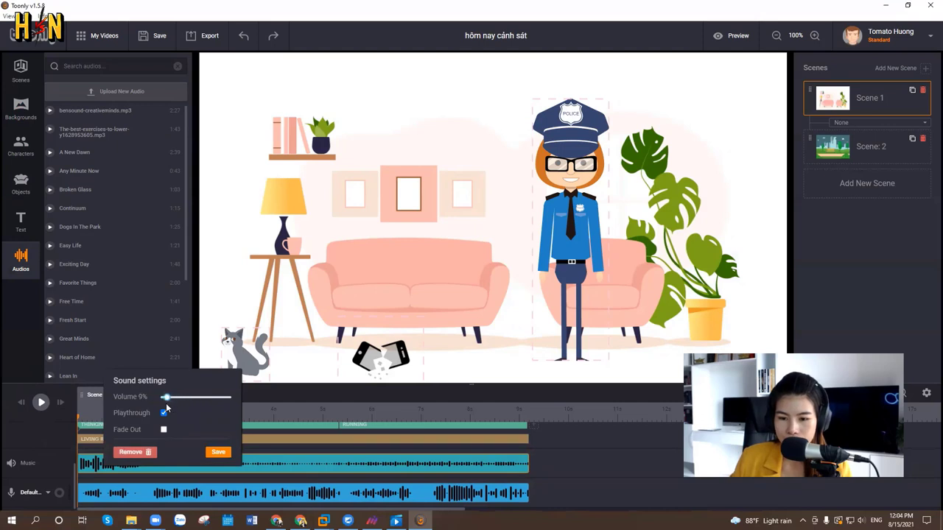
{"action": "left_click", "coordinate": [219, 451]}
Step: Set the voice-over recording's volume to 100% and save its sound settings
{"action": "left_click", "coordinate": [108, 494]}
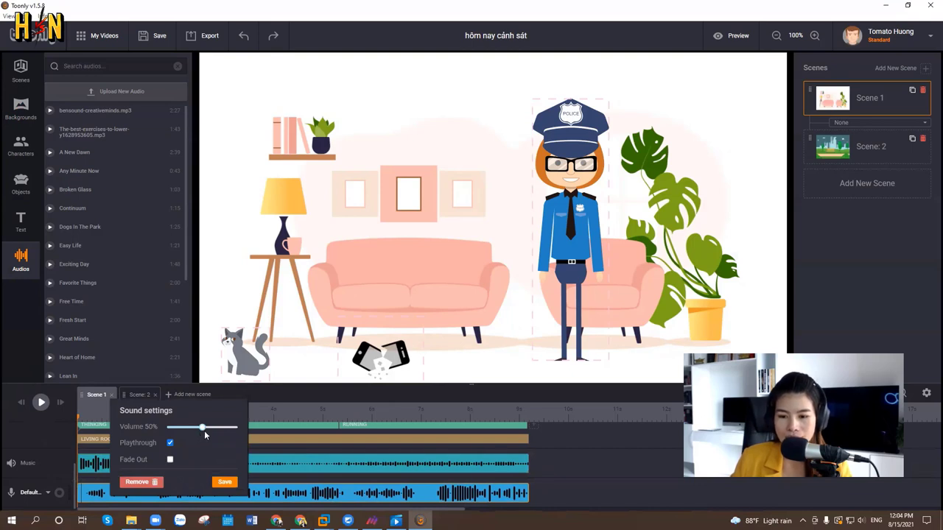
{"action": "left_click_drag", "start_coordinate": [204, 430], "coordinate": [247, 440]}
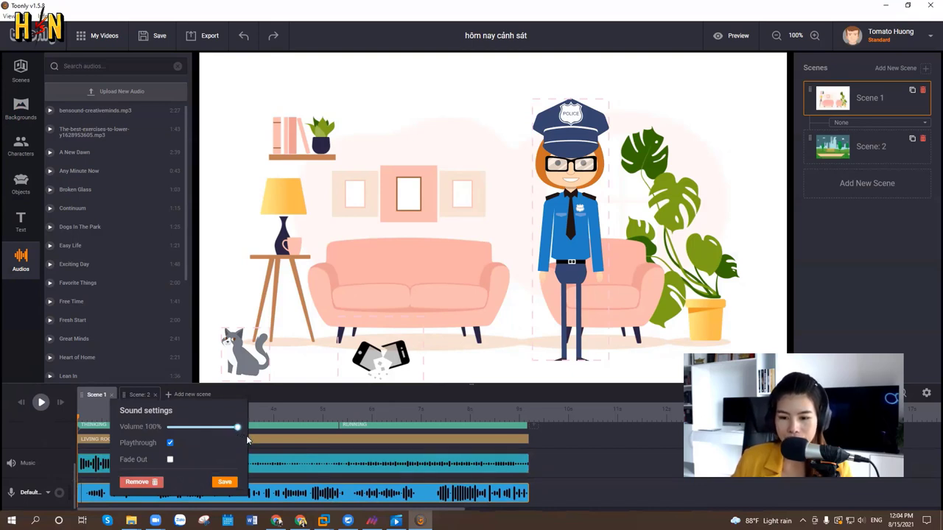
{"action": "left_click", "coordinate": [220, 482]}
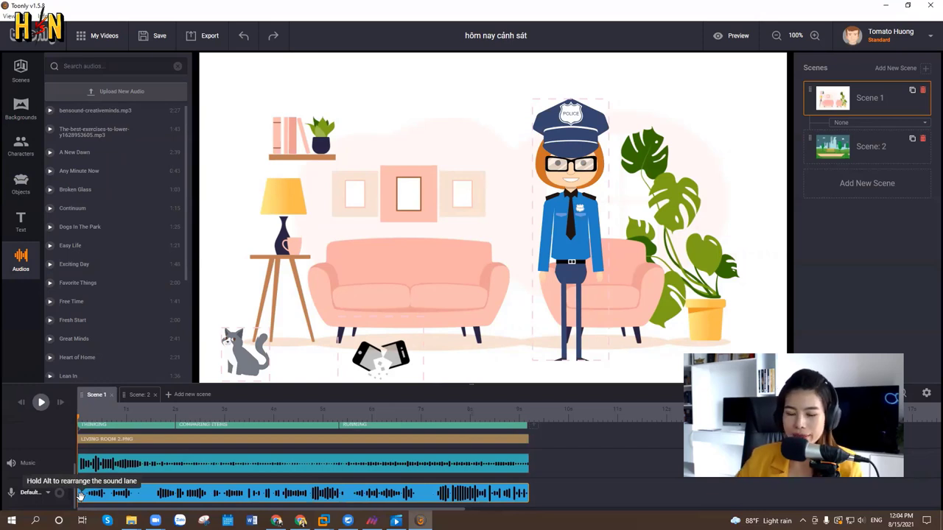
{"action": "left_click", "coordinate": [151, 492]}
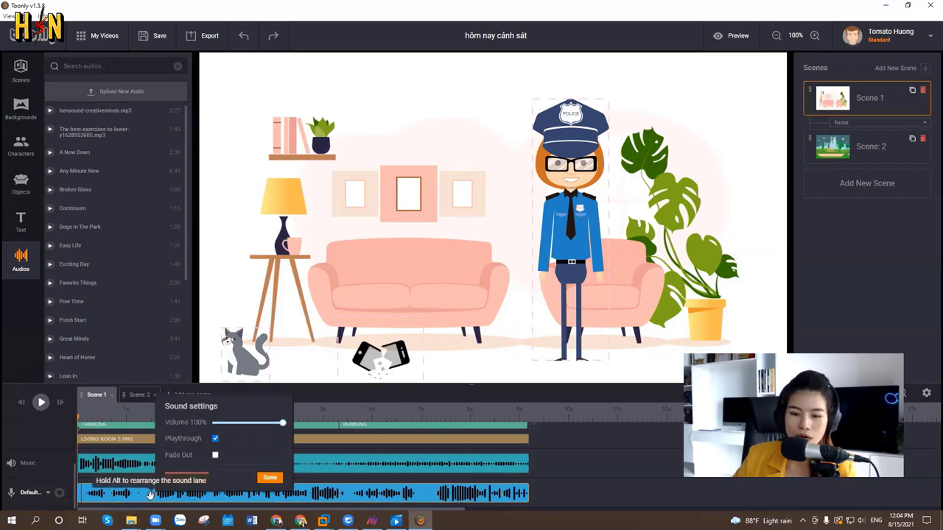
{"action": "left_click", "coordinate": [51, 474]}
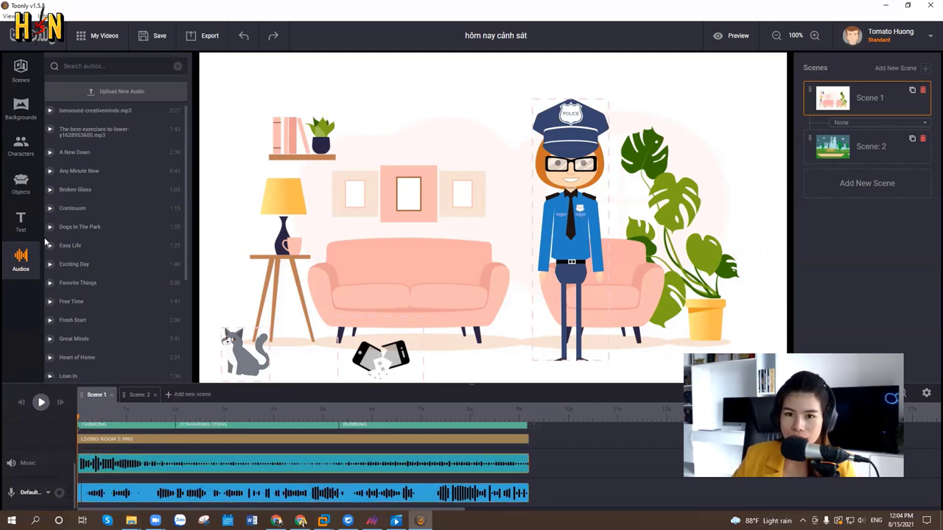
Step: Look at the file browser for uploading new audio, and play the opening seconds of Scene 1 with its sound
{"action": "left_click", "coordinate": [114, 93]}
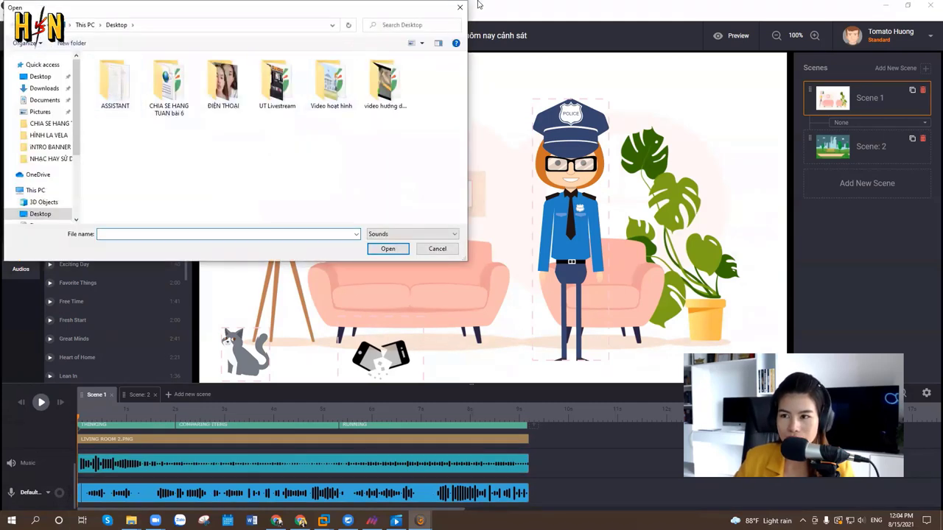
{"action": "left_click", "coordinate": [457, 8]}
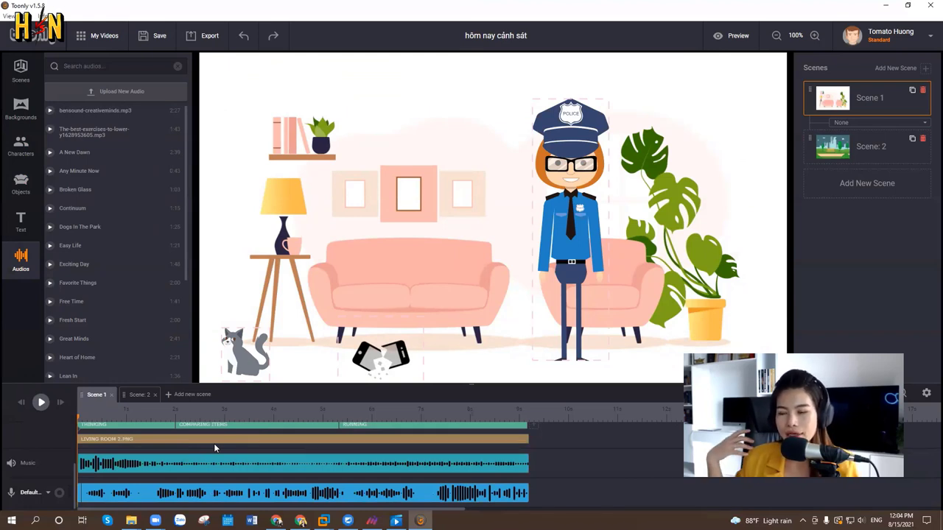
{"action": "left_click", "coordinate": [42, 402]}
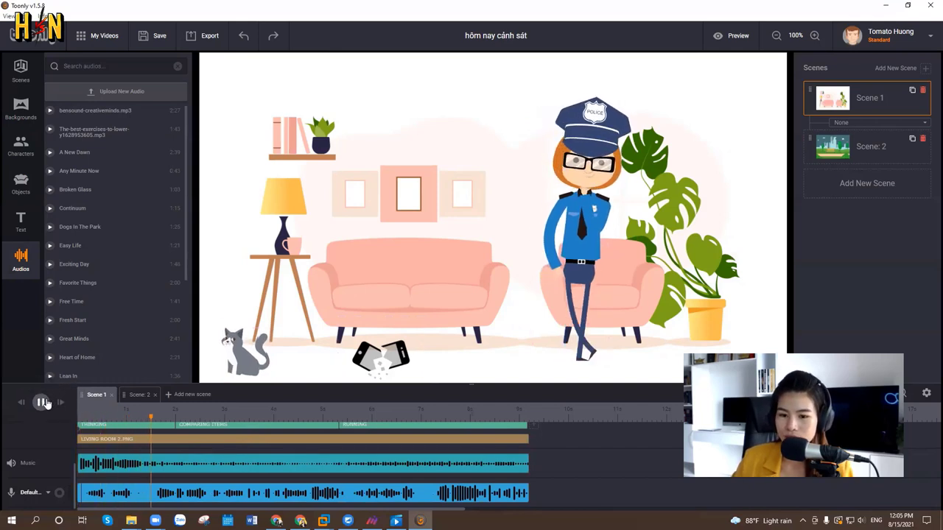
{"action": "left_click", "coordinate": [42, 402]}
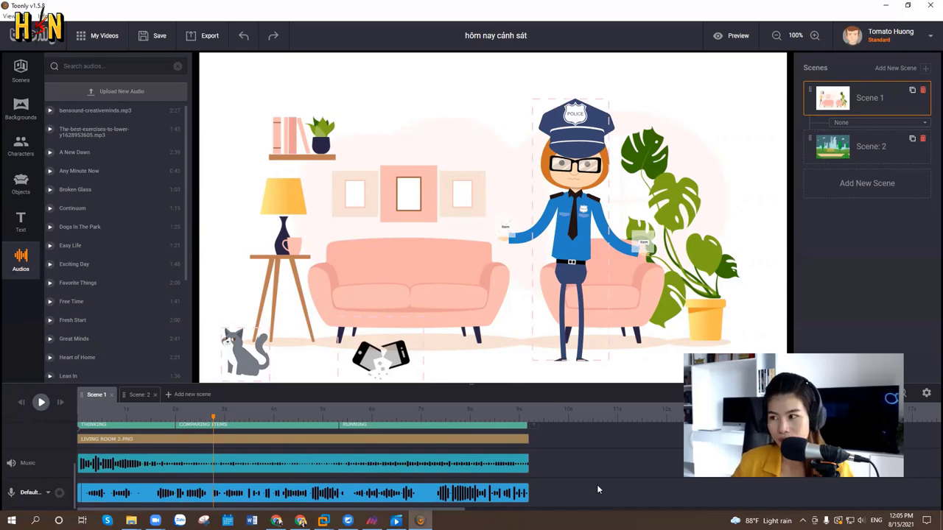
Step: Save the movie and dismiss the notice
{"action": "left_click", "coordinate": [156, 34]}
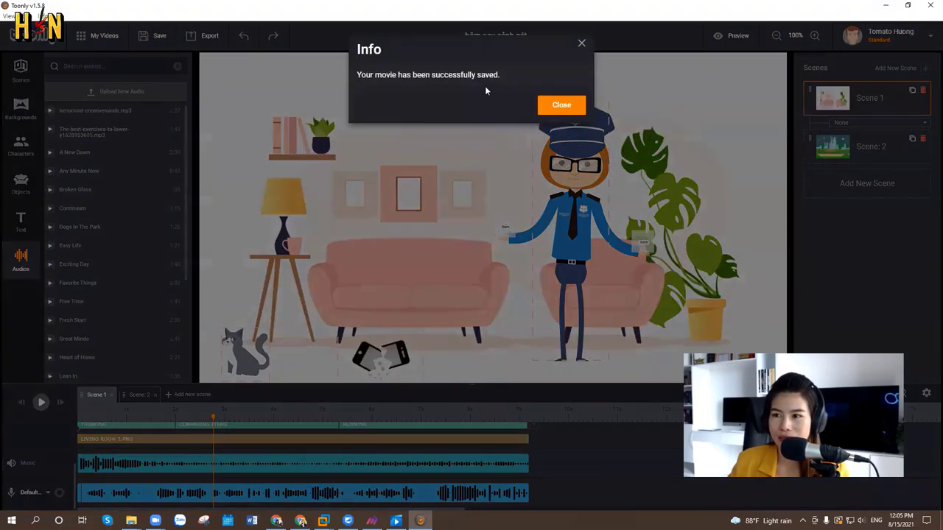
{"action": "left_click", "coordinate": [560, 106]}
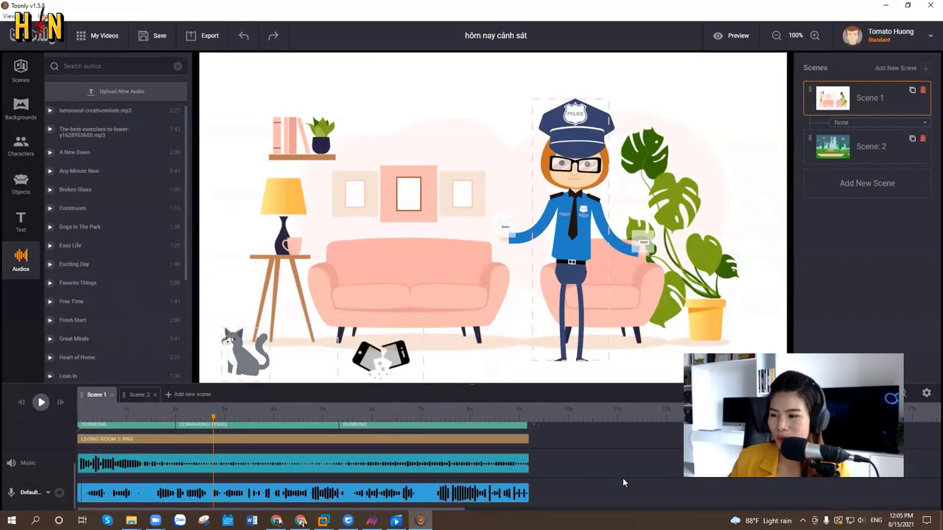
Step: Start a video export and set its destination to a file named 123avvcv on the Desktop
{"action": "left_click", "coordinate": [214, 43]}
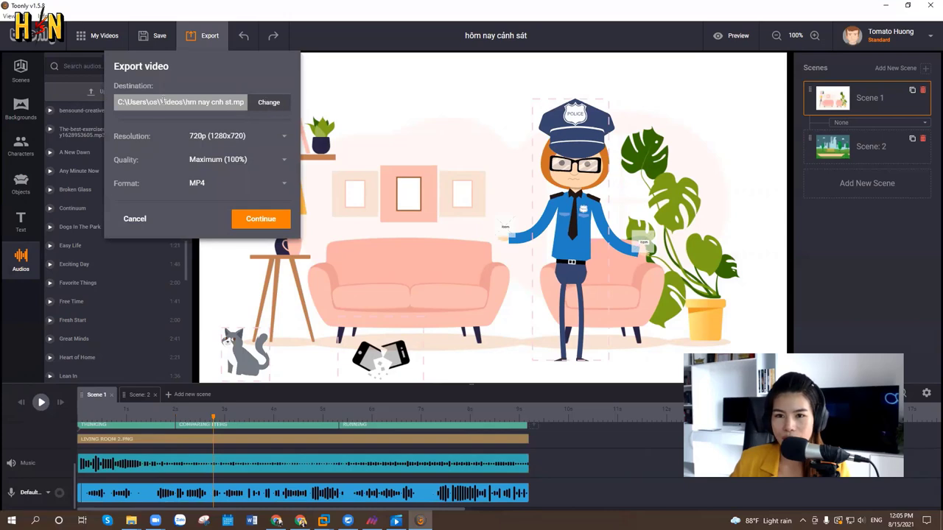
{"action": "left_click", "coordinate": [259, 105]}
{"action": "left_click", "coordinate": [123, 214]}
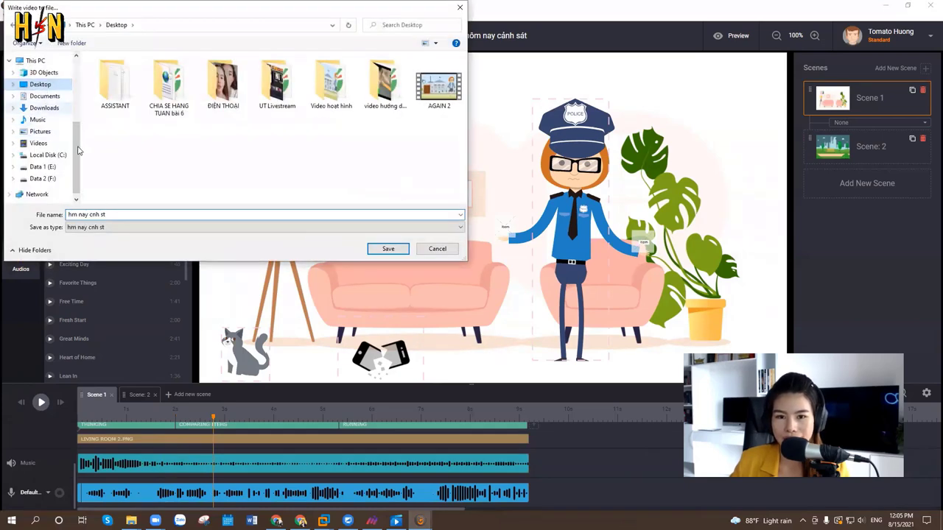
{"action": "key", "text": "ctrl+a"}
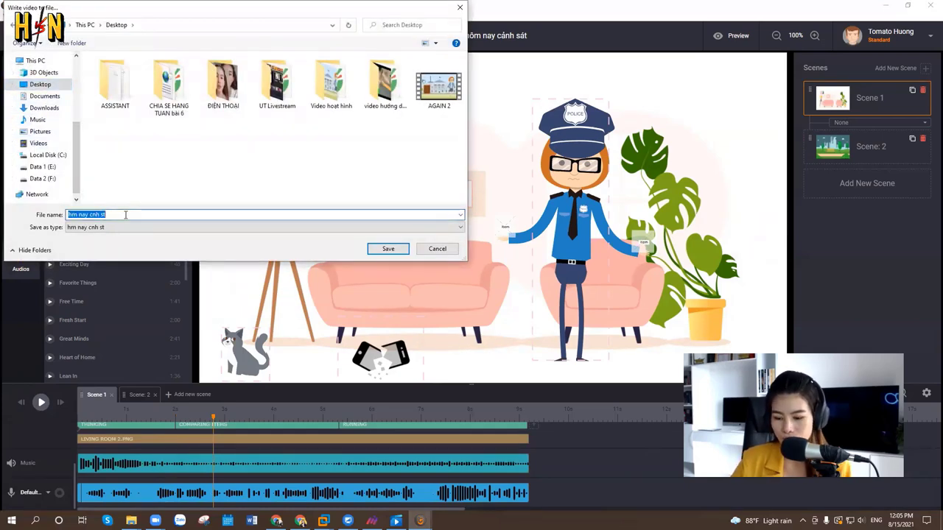
{"action": "type", "text": "12"}
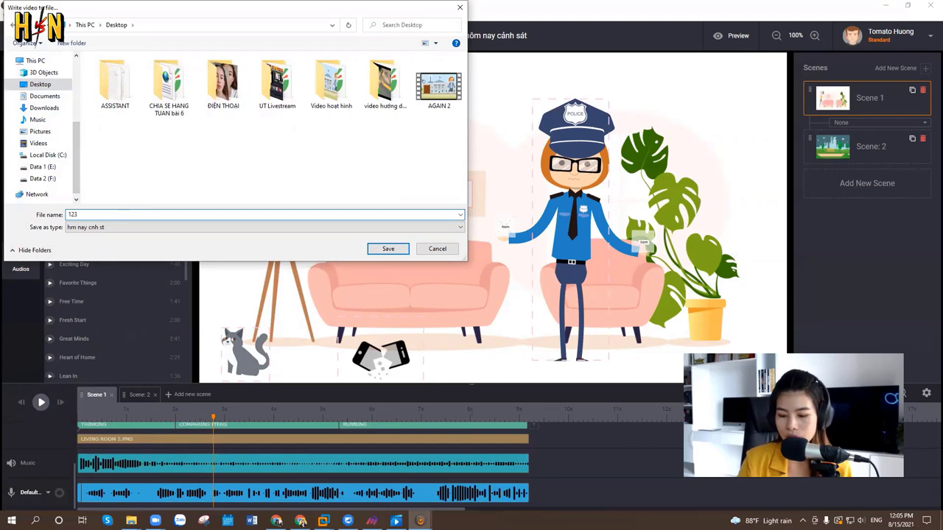
{"action": "type", "text": "3avvcv"}
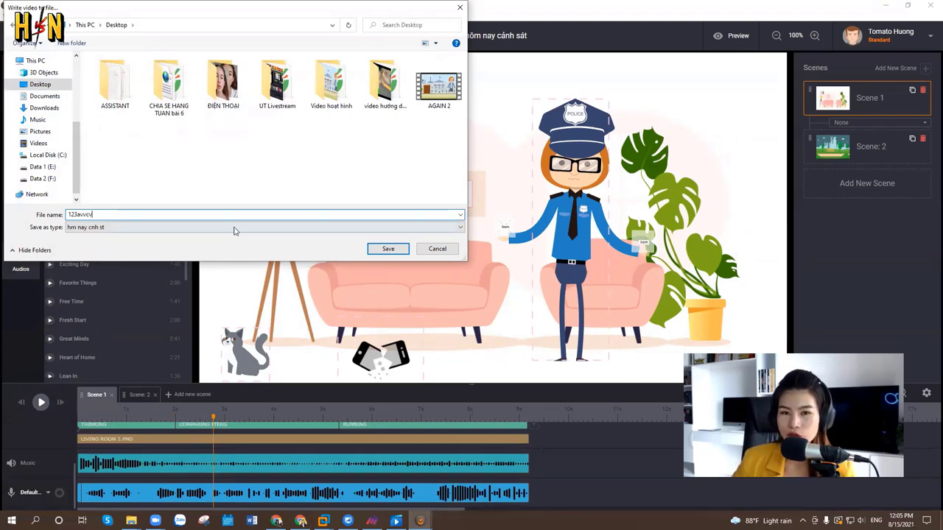
{"action": "left_click", "coordinate": [387, 251]}
Step: Export the video at 1080p (1920x1080) resolution and Maximum (100%) quality
{"action": "left_click", "coordinate": [238, 136]}
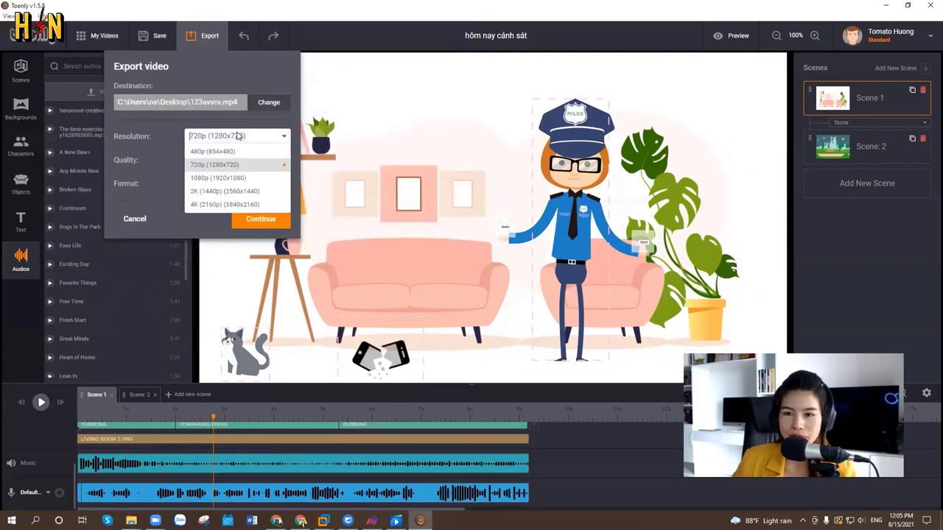
{"action": "left_click", "coordinate": [216, 182]}
{"action": "left_click", "coordinate": [225, 160]}
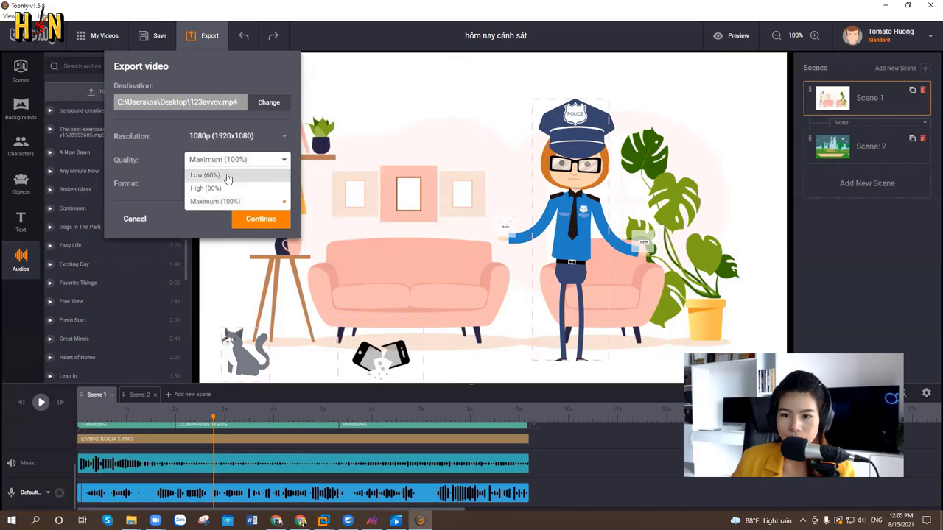
{"action": "left_click", "coordinate": [223, 202]}
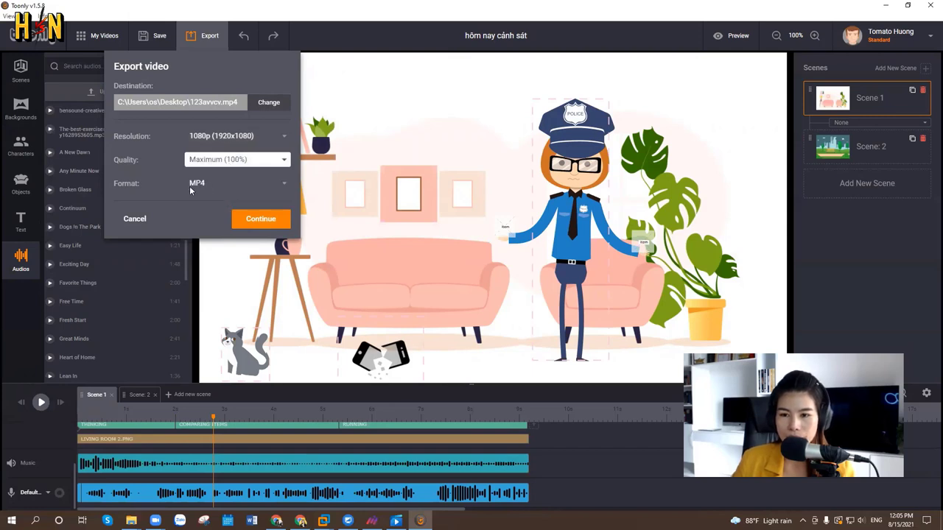
{"action": "left_click", "coordinate": [261, 220]}
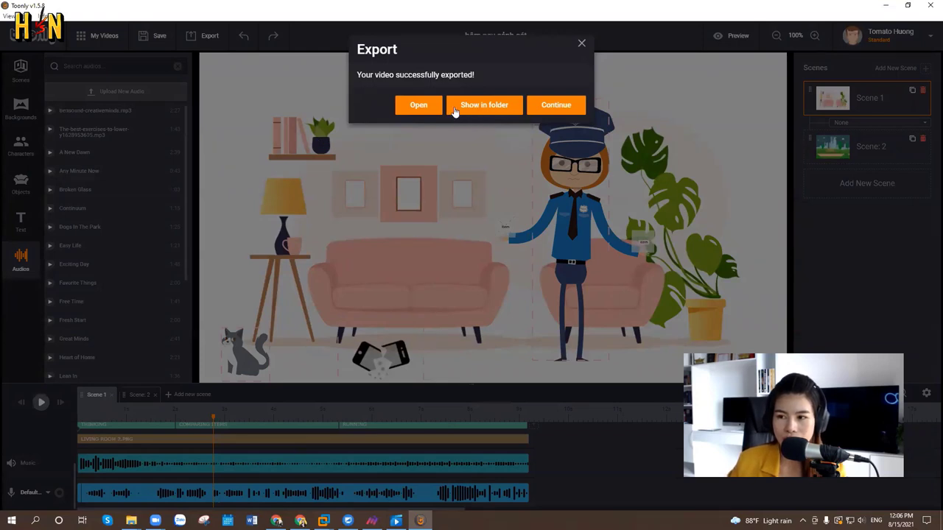
Step: Watch the exported video and show its file in the folder, then return to Toonly and dismiss the export notice
{"action": "left_click", "coordinate": [411, 109]}
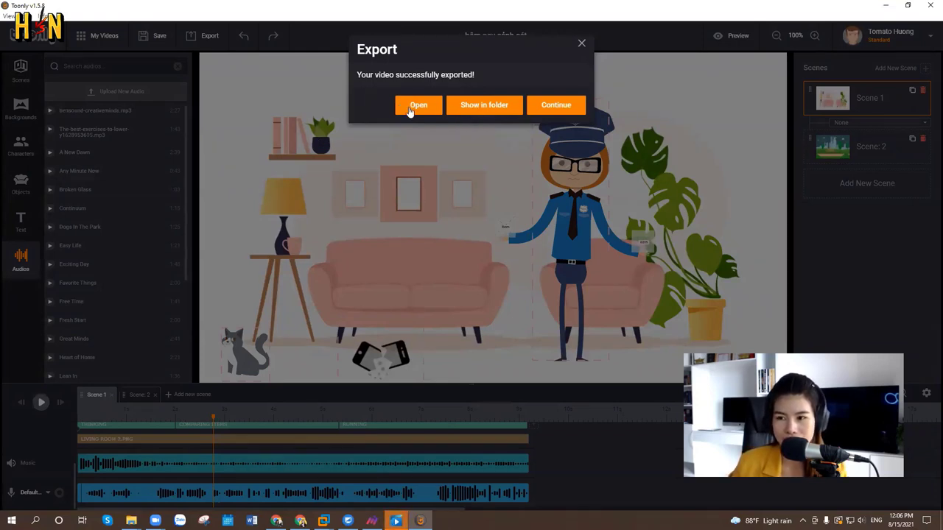
{"action": "left_click", "coordinate": [491, 109]}
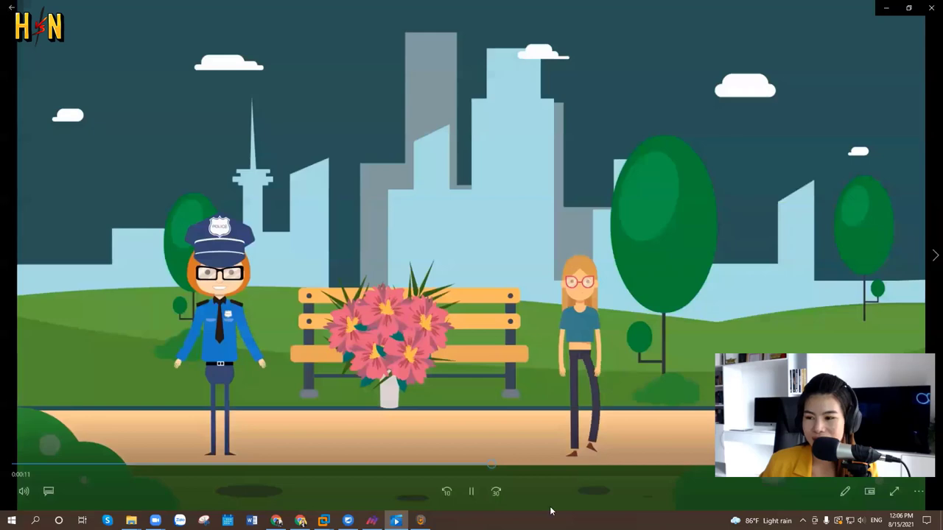
{"action": "left_click", "coordinate": [471, 491]}
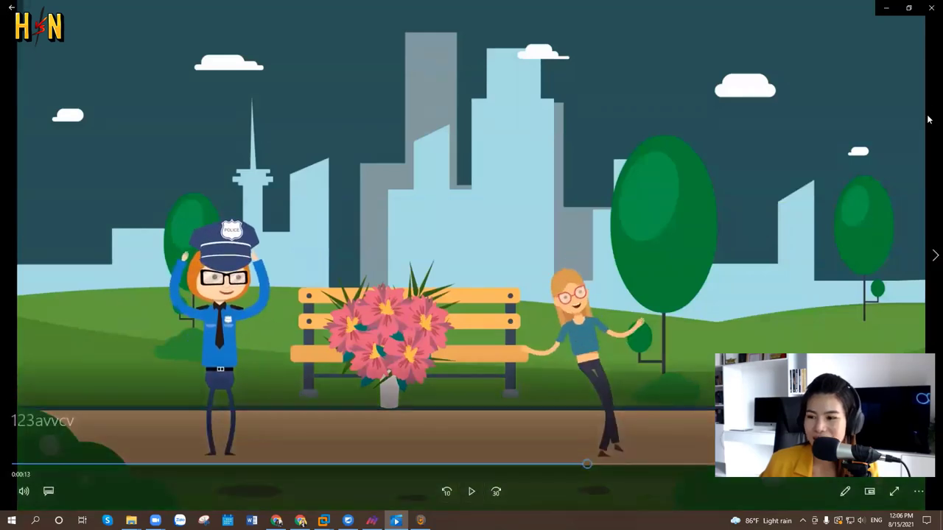
{"action": "left_click", "coordinate": [927, 9]}
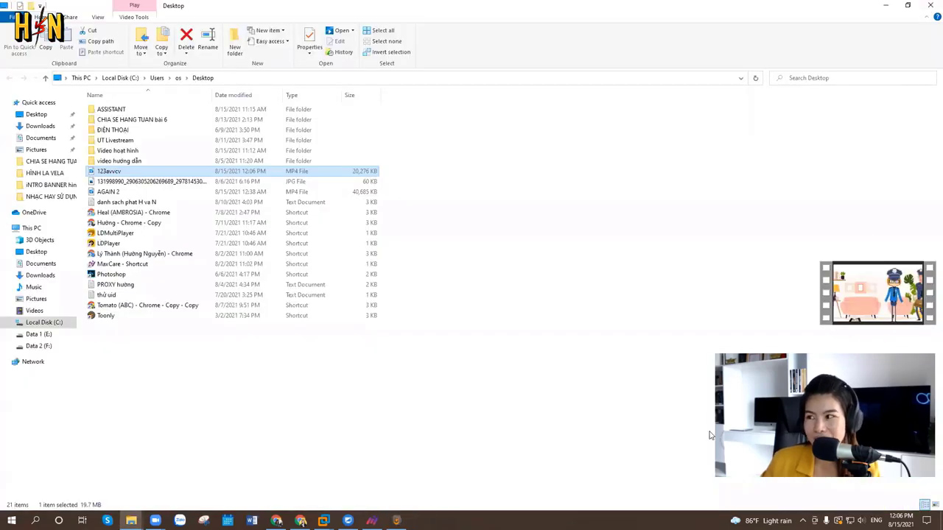
{"action": "key", "text": "alt+Tab"}
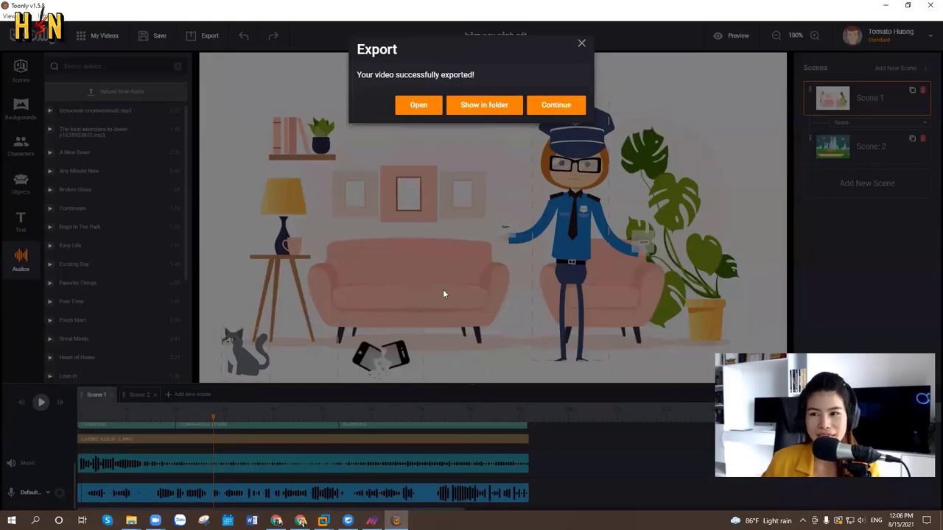
{"action": "left_click", "coordinate": [582, 43]}
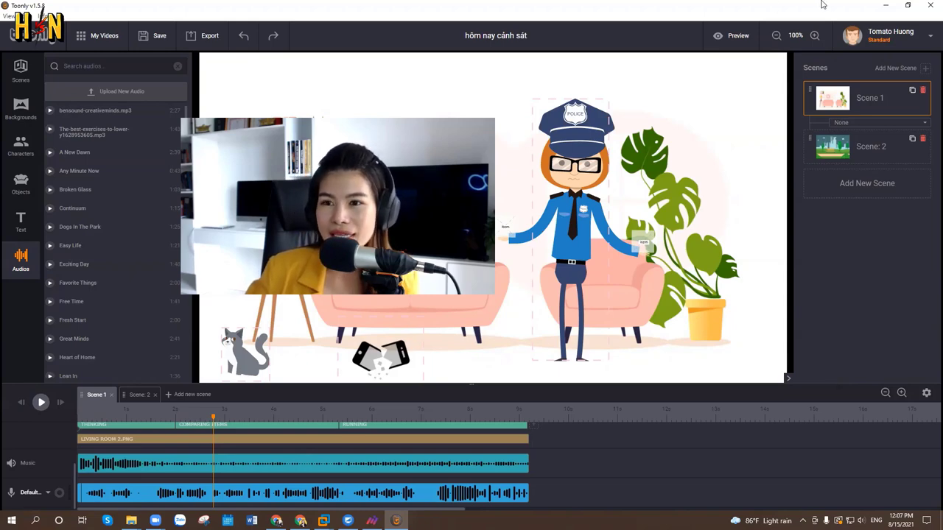
Step: Minimize the Toonly window and move the Toonly desktop shortcut to an empty spot below the Explaindio shortcuts
{"action": "left_click", "coordinate": [886, 5]}
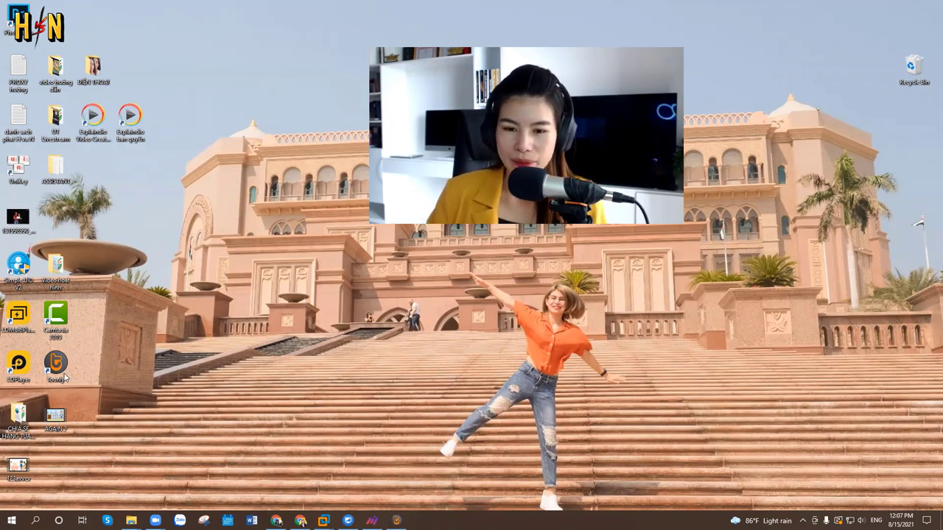
{"action": "left_click_drag", "start_coordinate": [64, 378], "coordinate": [150, 214]}
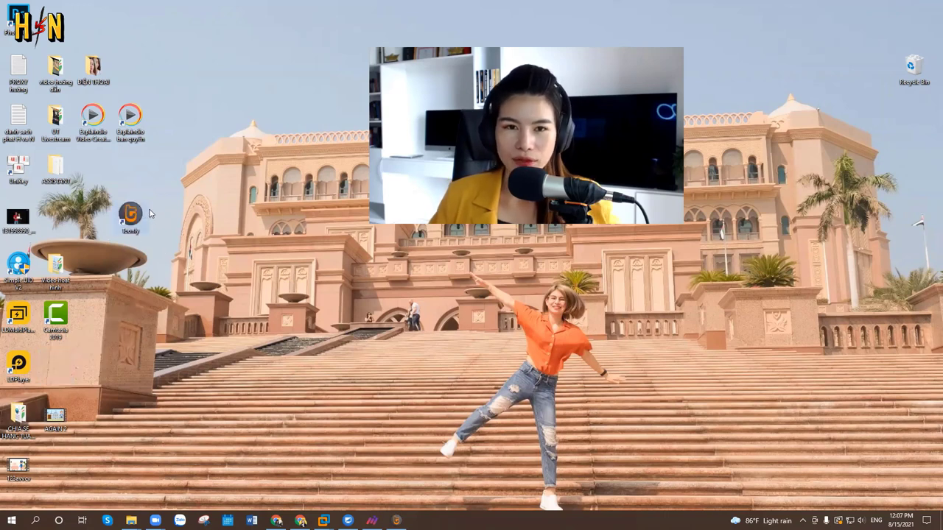